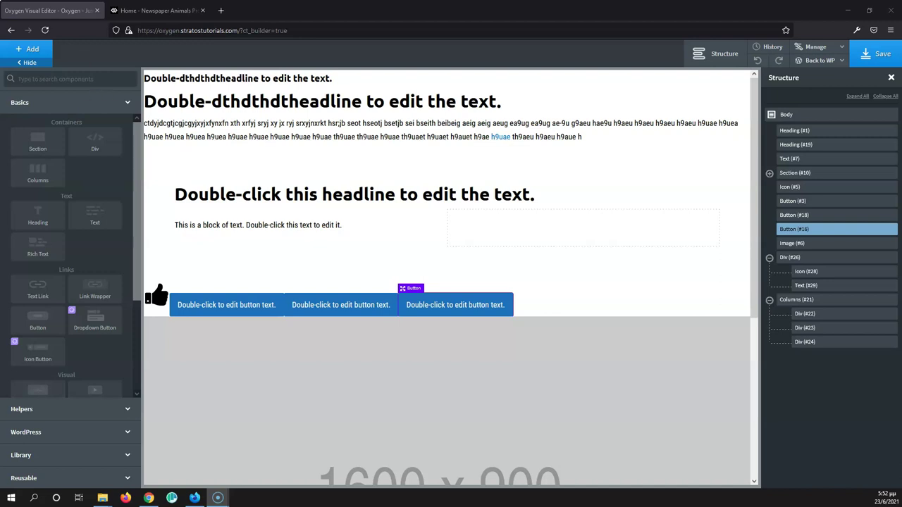
Step: Switch to the Newspaper Animals demo page and examine how its sections are laid out, from Featured Articles to Marine Life
left_click(141, 10)
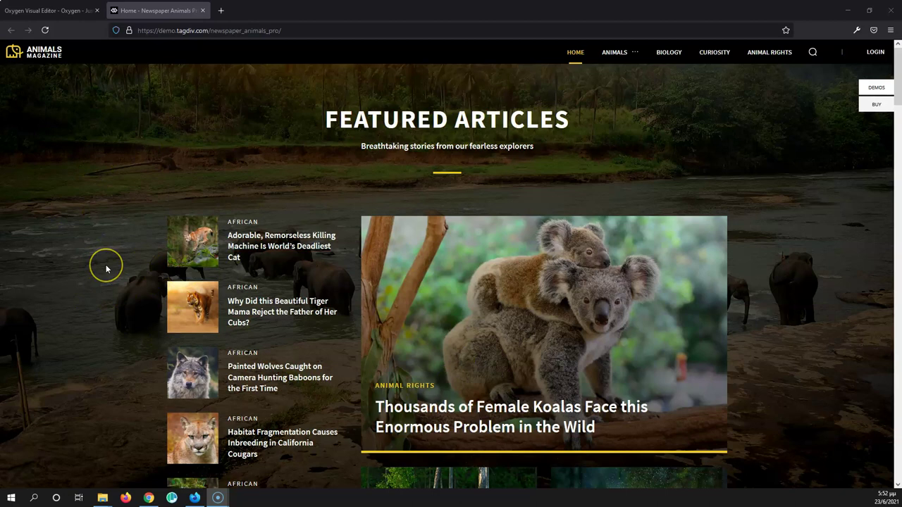
scroll(105, 266, "down", 2)
scroll(105, 269, "down", 6)
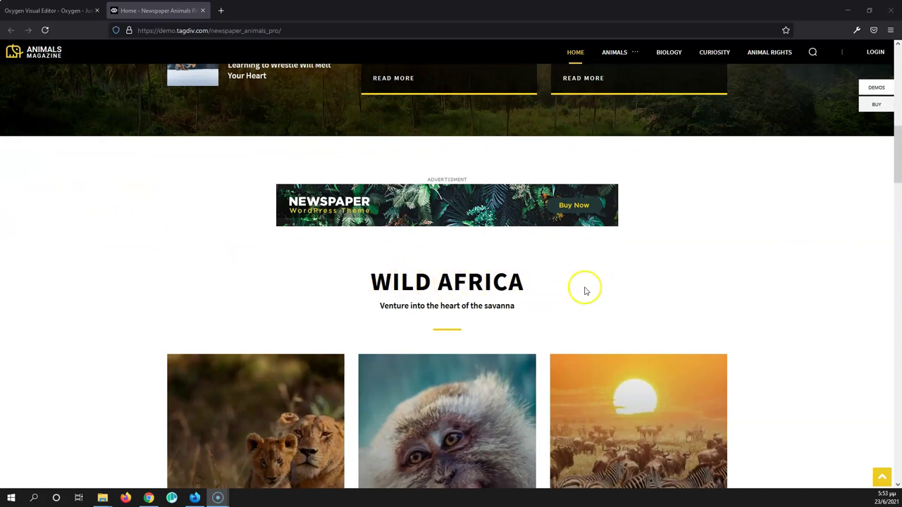
scroll(583, 268, "up", 2)
scroll(583, 271, "down", 3)
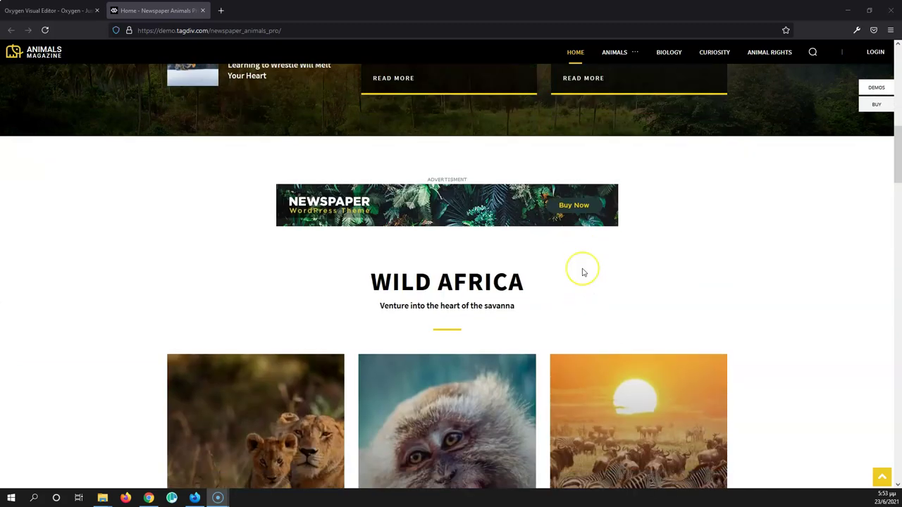
scroll(585, 271, "down", 5)
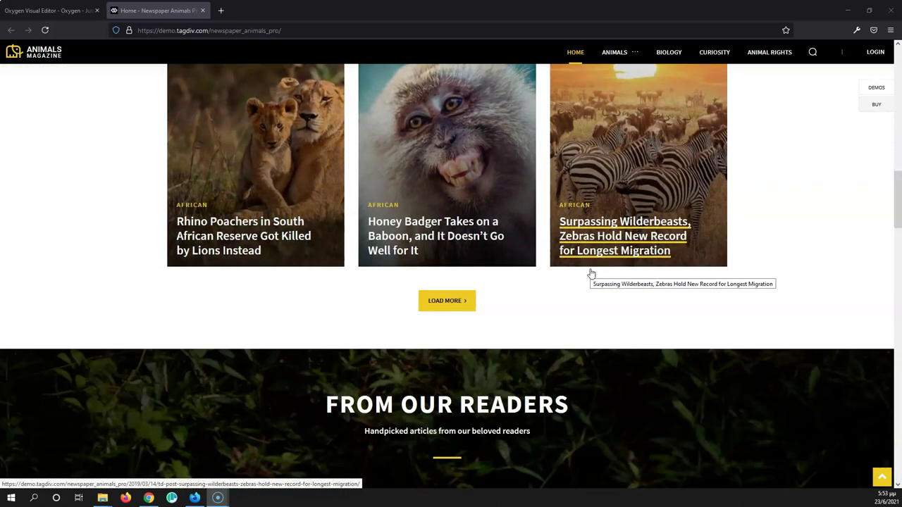
scroll(590, 269, "down", 2)
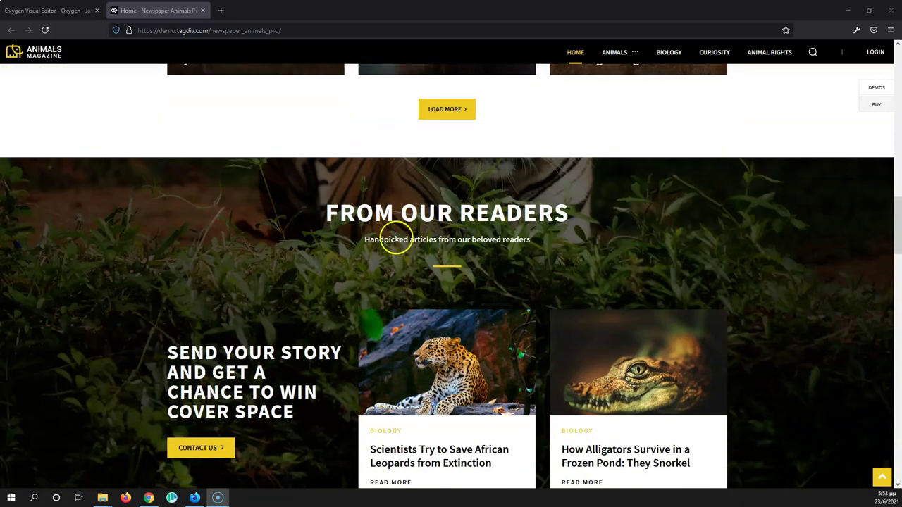
scroll(626, 227, "down", 4)
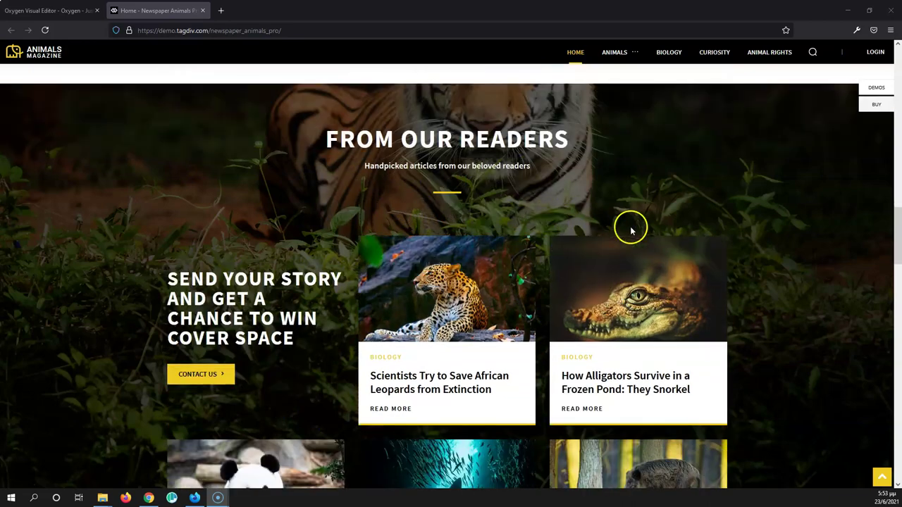
scroll(629, 230, "down", 6)
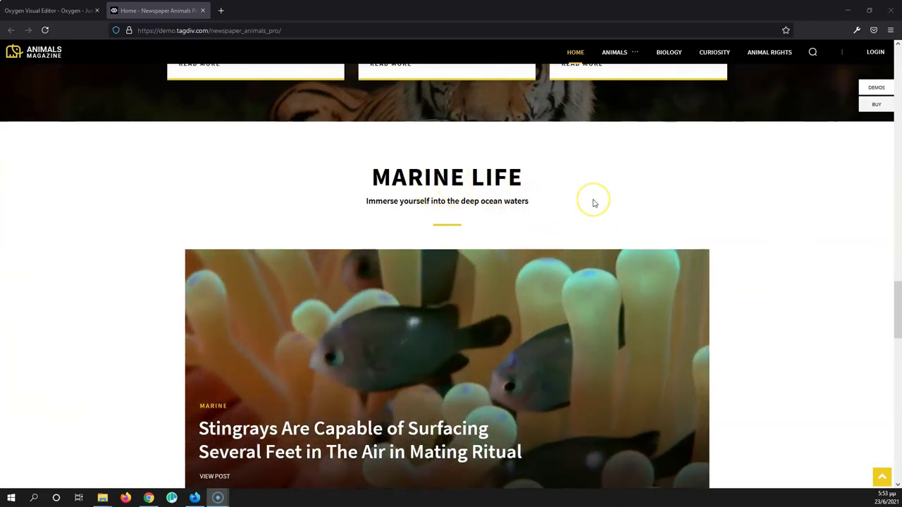
scroll(593, 202, "down", 7)
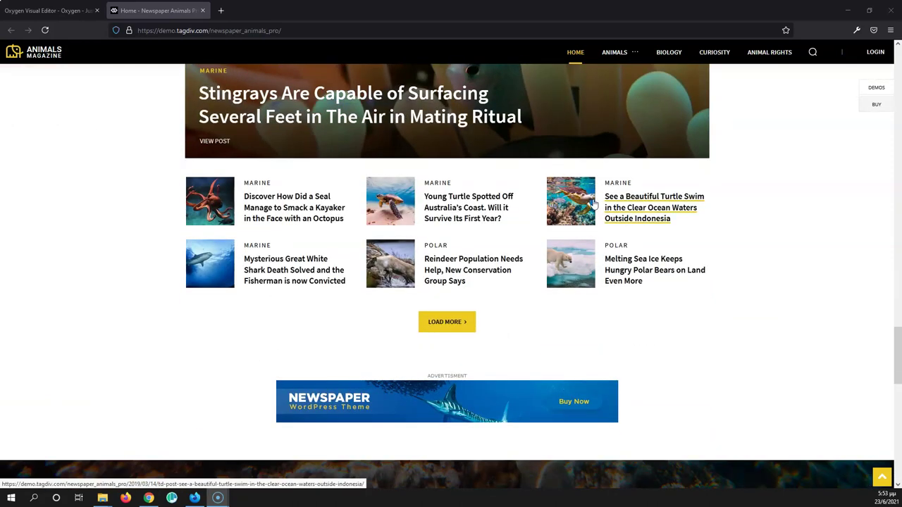
scroll(594, 203, "down", 2)
scroll(593, 203, "up", 15)
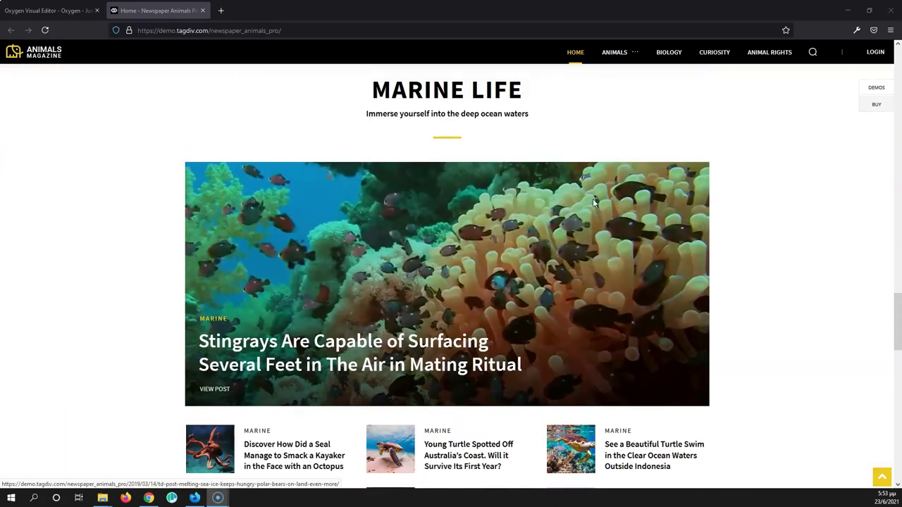
scroll(593, 203, "up", 15)
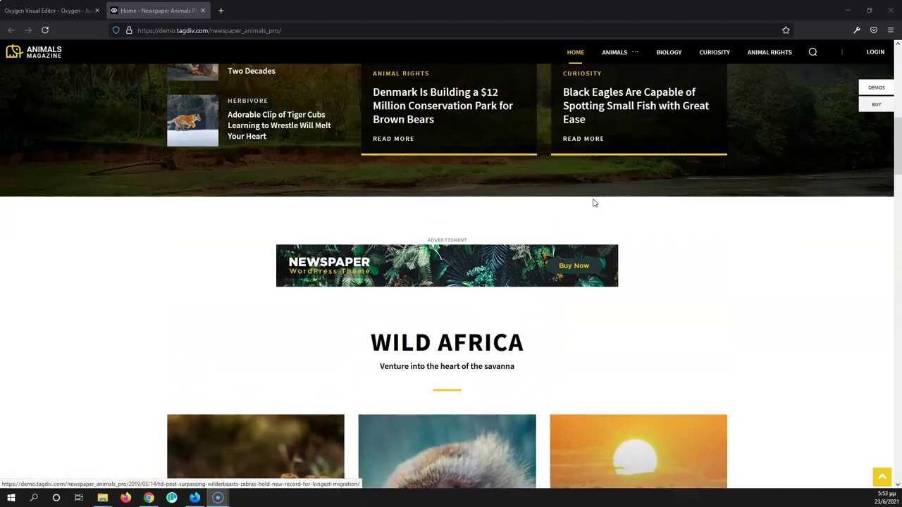
scroll(594, 203, "up", 3)
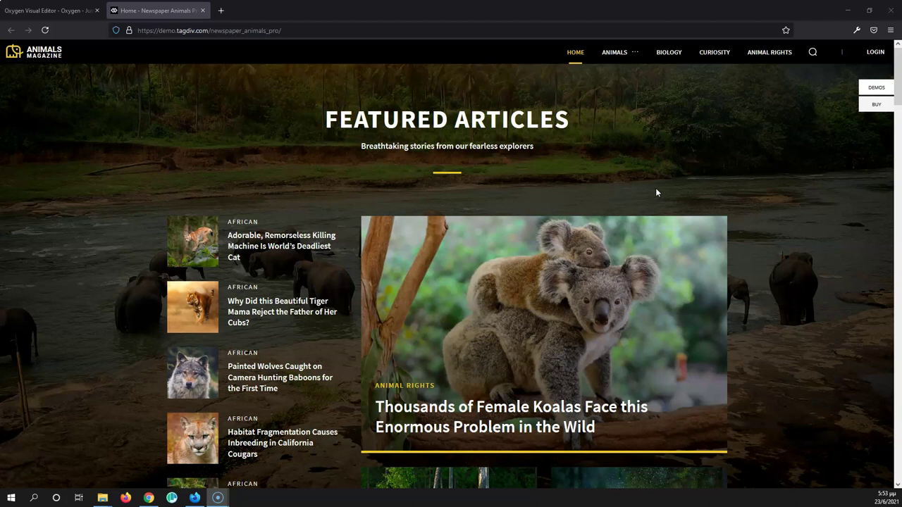
Step: Compare the background and content widths of the Featured Articles and Wild Africa sections on the demo page
scroll(655, 192, "down", 6)
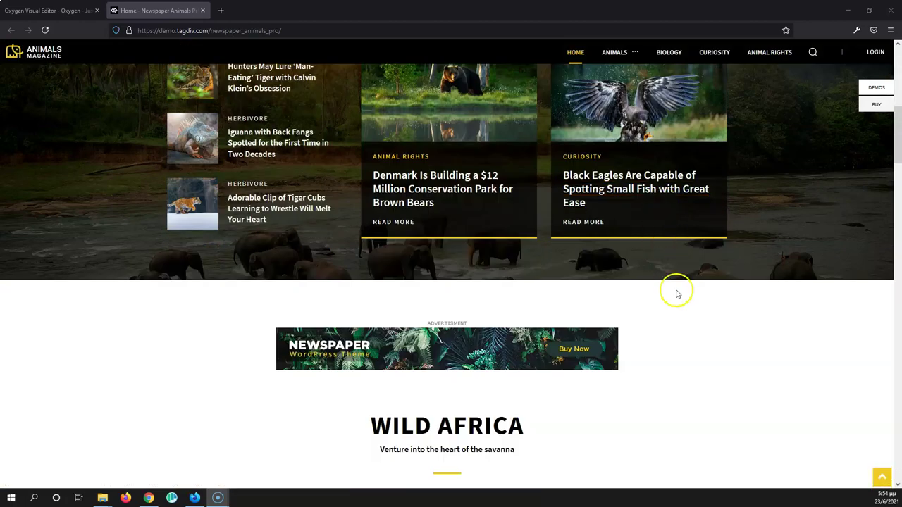
scroll(677, 293, "down", 2)
scroll(733, 288, "down", 2)
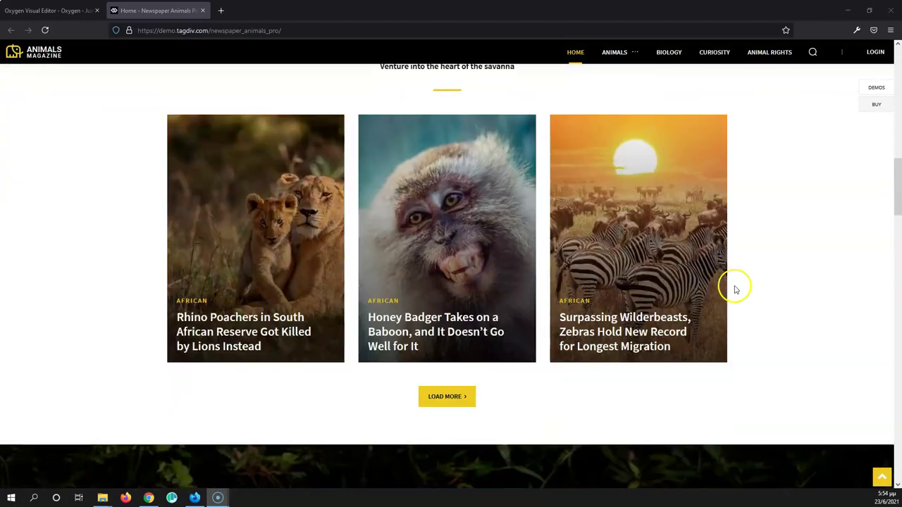
scroll(831, 300, "down", 3)
scroll(833, 301, "up", 4)
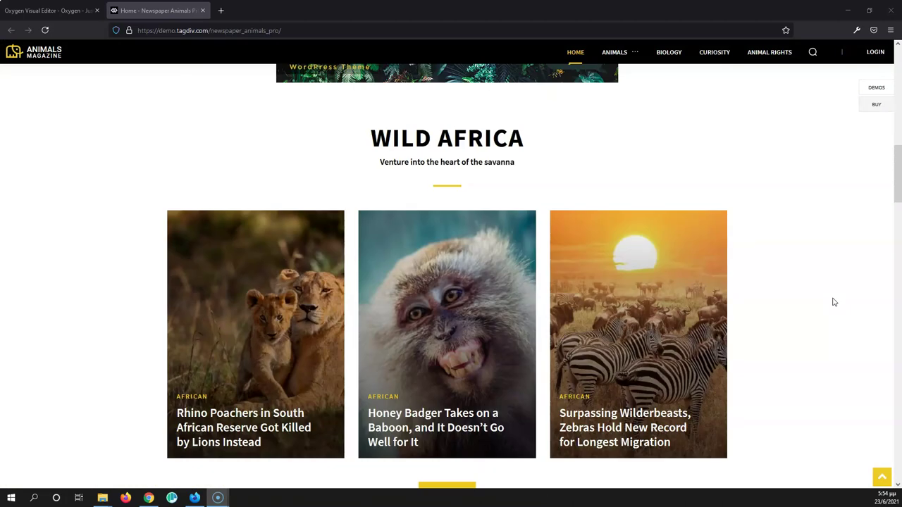
scroll(832, 297, "up", 8)
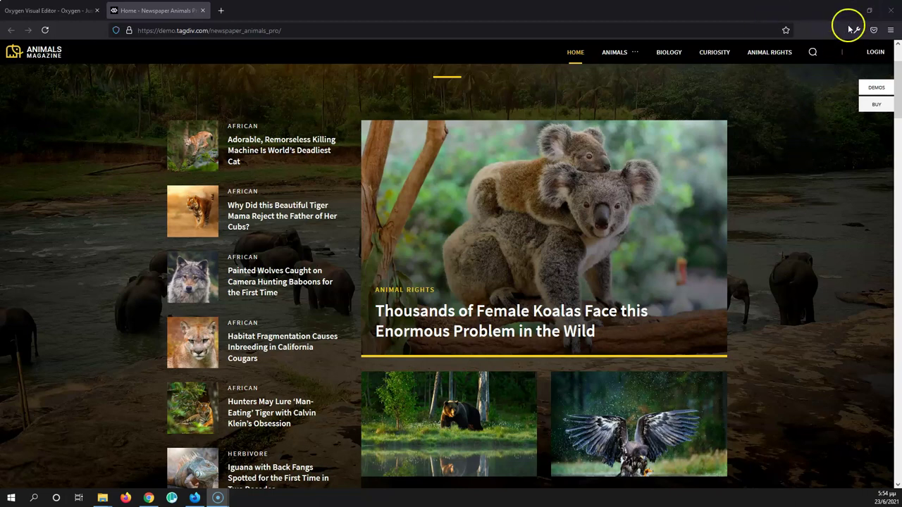
Step: Restore the browser window, resize it to check how the demo page's content width responds, and maximize it again
left_click(869, 10)
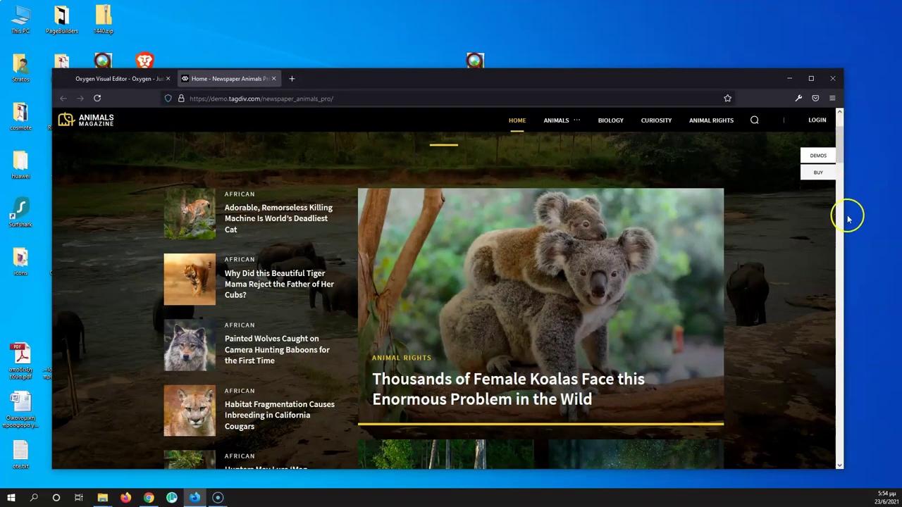
left_click_drag(842, 219, 802, 219)
left_click_drag(805, 259, 879, 267)
left_click(848, 85)
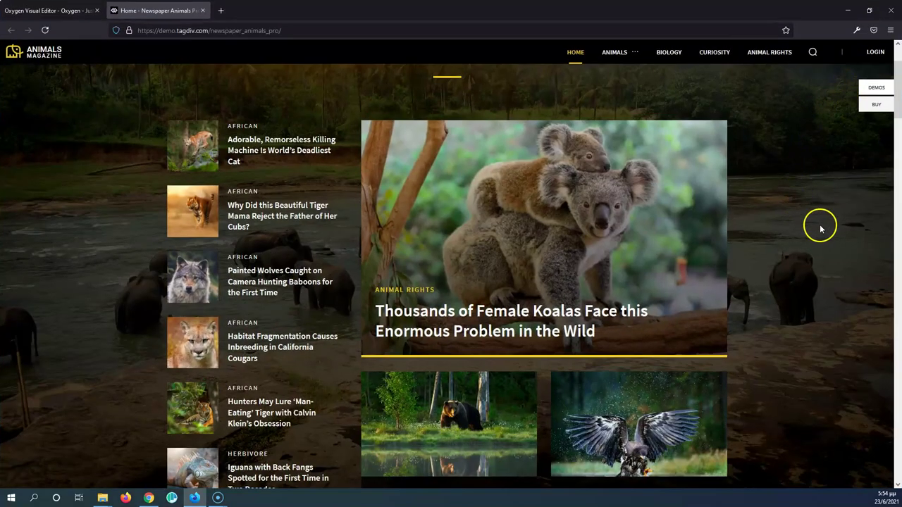
Step: View the global Width & Breakpoints settings in the Oxygen editor and compare the page width with the demo page
left_click(86, 10)
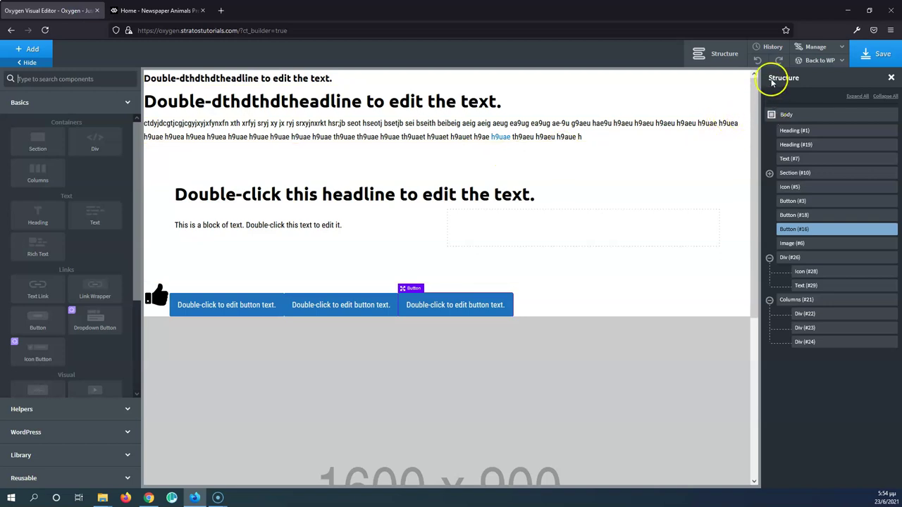
left_click(817, 47)
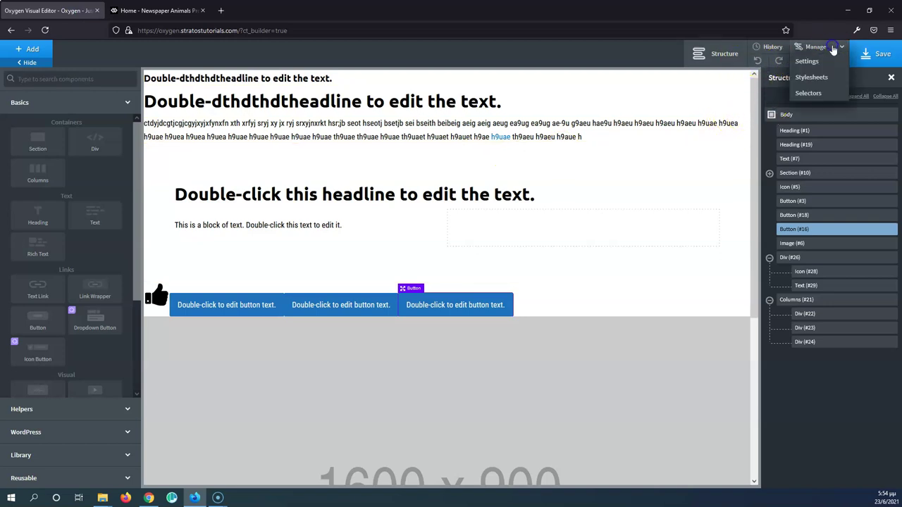
left_click(814, 62)
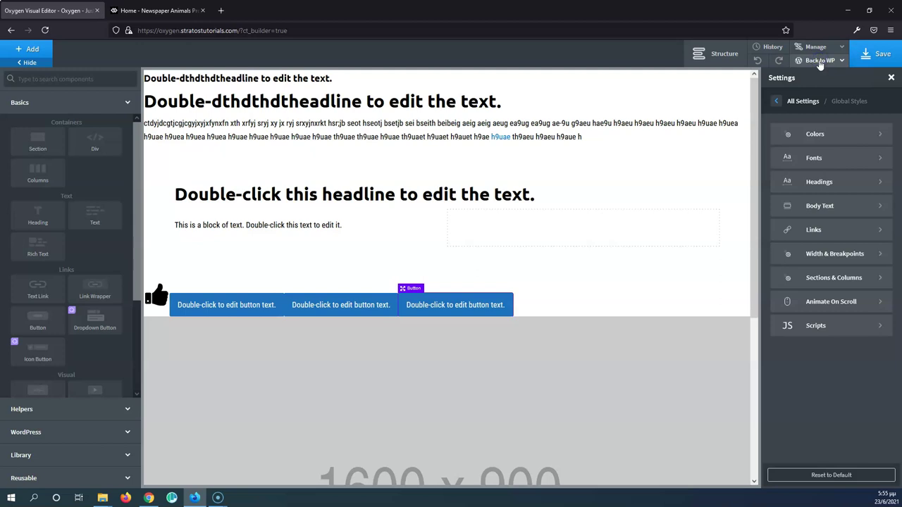
left_click(839, 255)
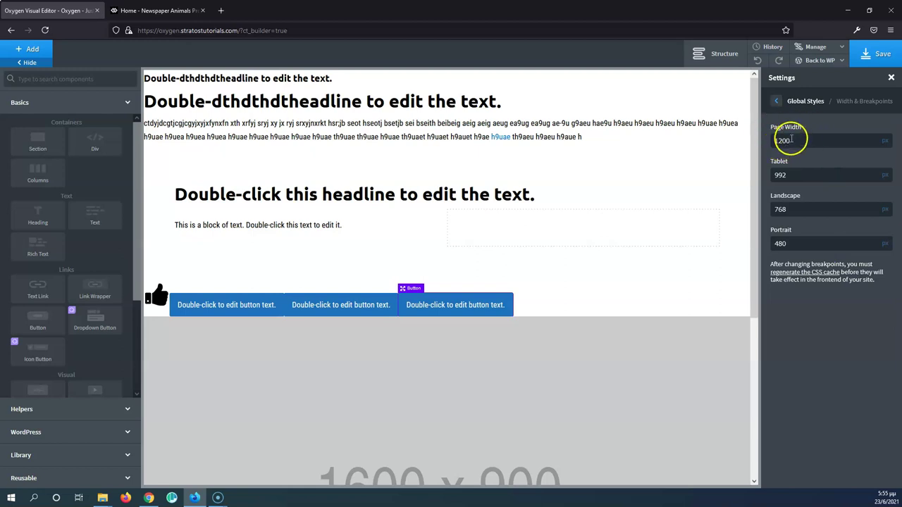
left_click(140, 10)
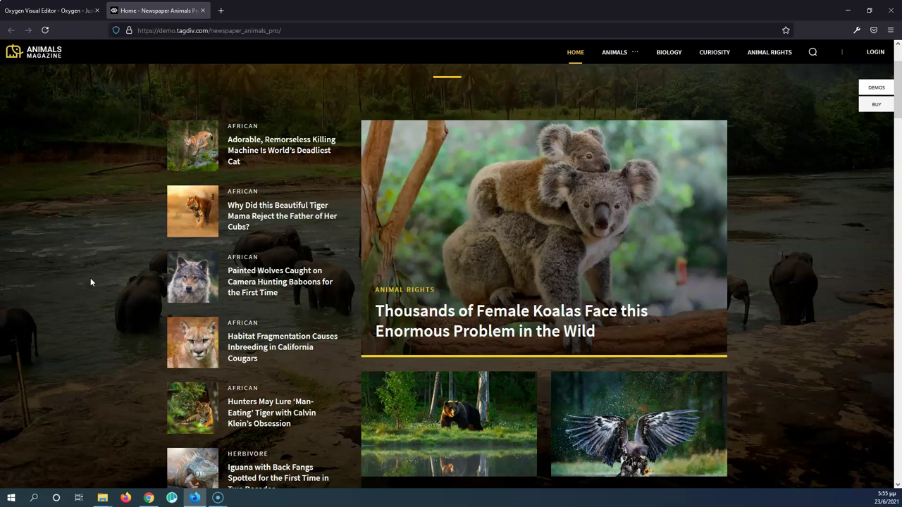
left_click(48, 13)
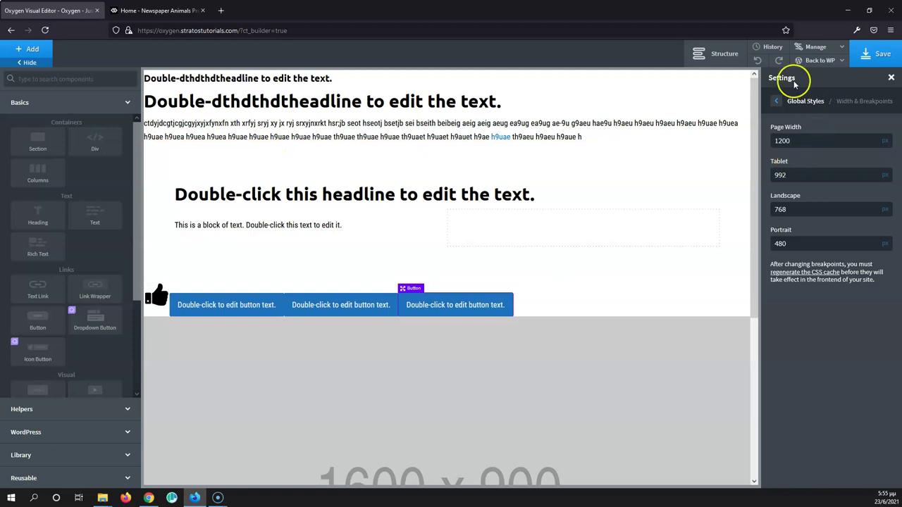
Step: Show the page structure and delete every element under Body
left_click(725, 55)
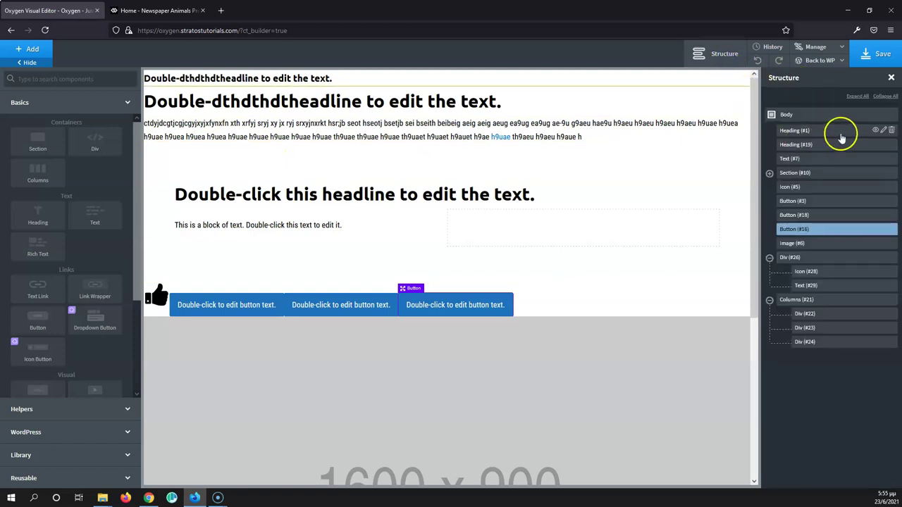
left_click(891, 132)
left_click(891, 132)
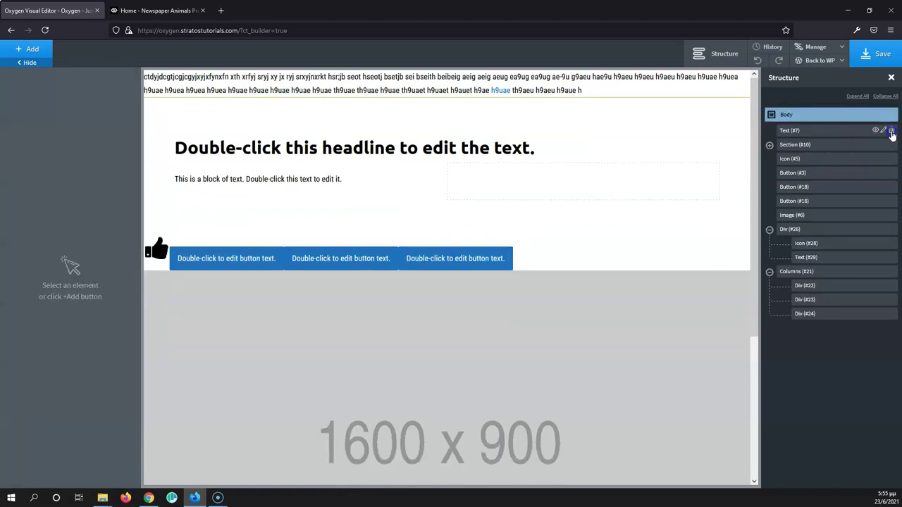
left_click(891, 131)
left_click(891, 131)
left_click(891, 132)
left_click(891, 131)
left_click(891, 132)
left_click(891, 132)
left_click(891, 132)
left_click(891, 132)
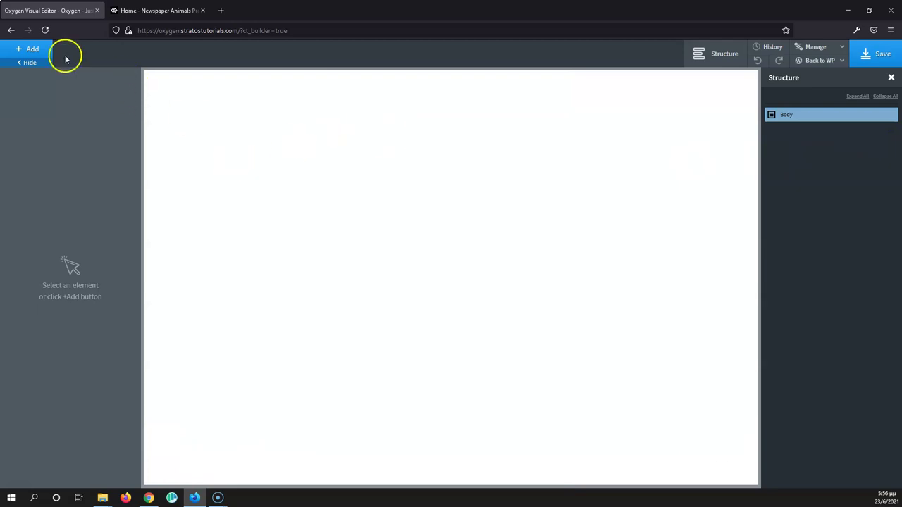
Step: Add a section to the empty page and open its advanced Size & Spacing settings
left_click(26, 50)
left_click(44, 141)
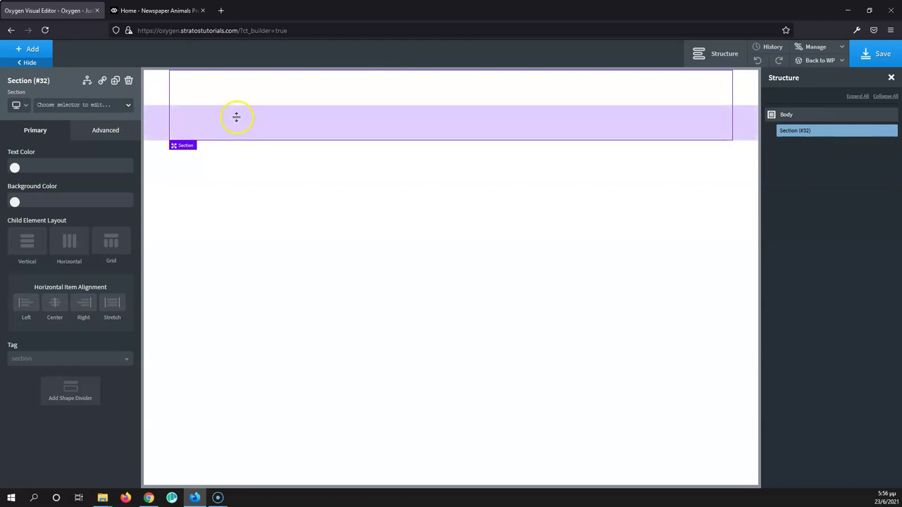
left_click(99, 133)
left_click(88, 172)
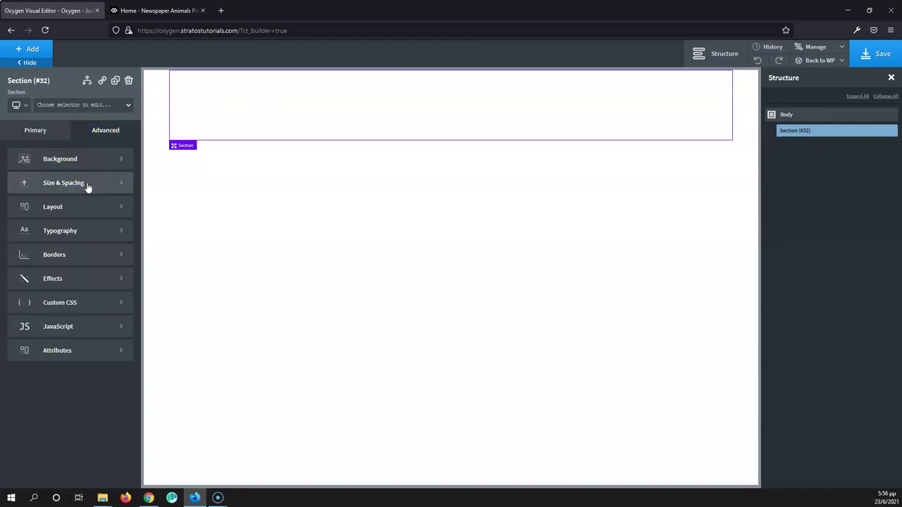
left_click(87, 183)
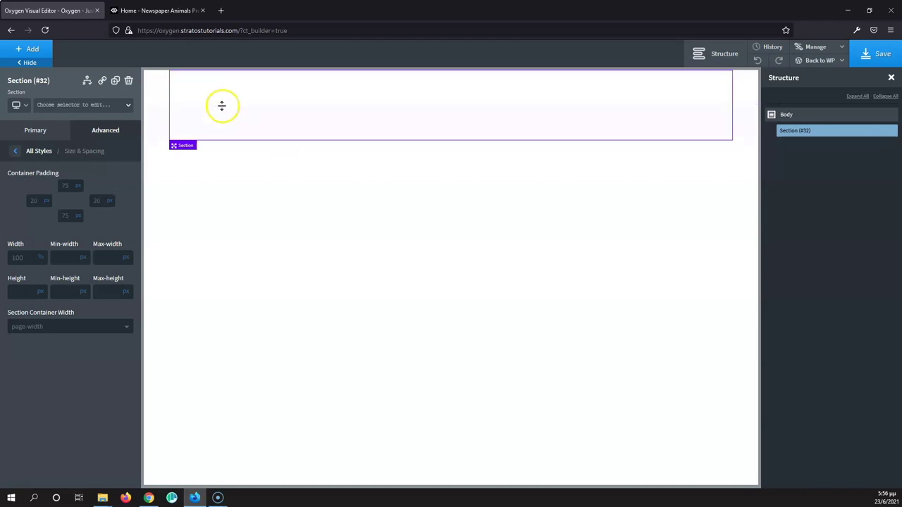
Step: Insert a heading inside the new section
left_click(28, 49)
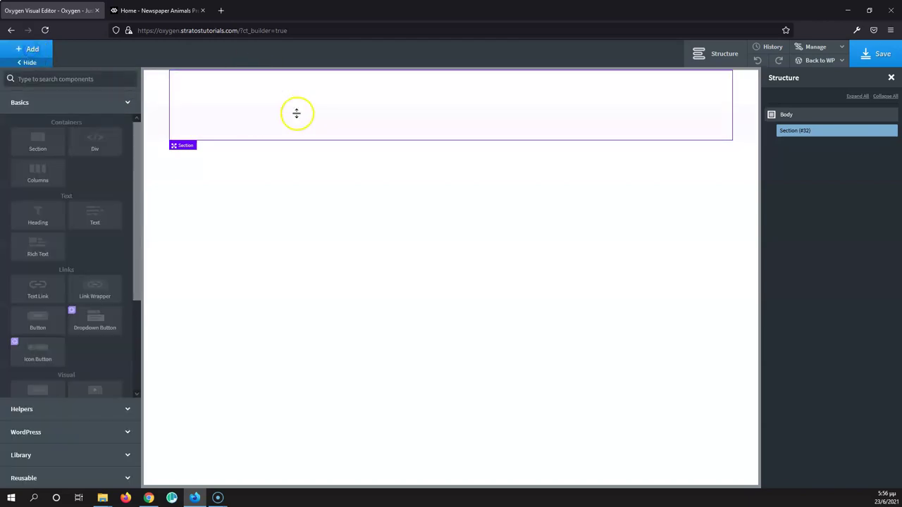
left_click(37, 211)
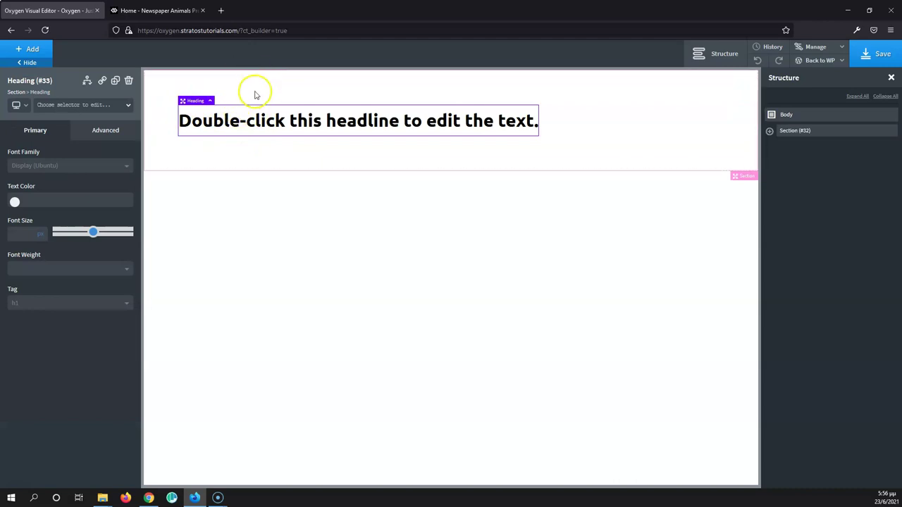
Step: Set the section's left and top container padding to 0 px
left_click(165, 126)
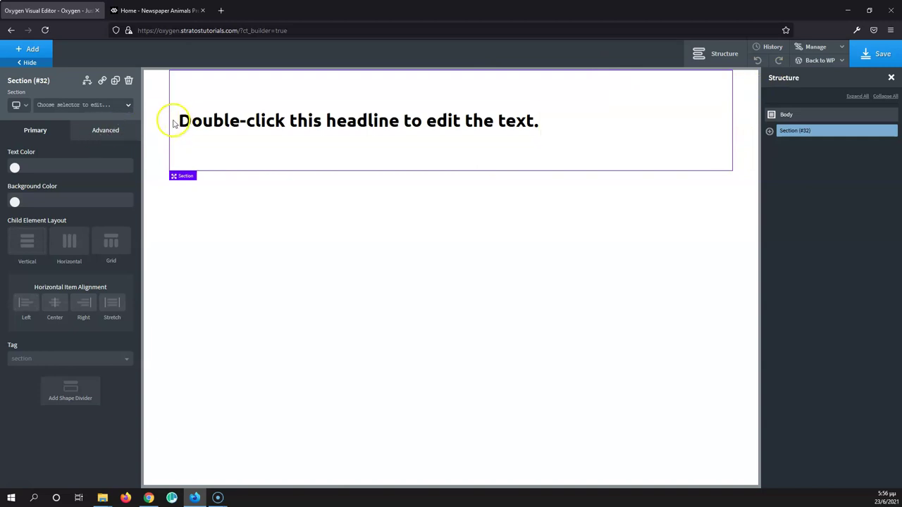
left_click(101, 131)
left_click(91, 184)
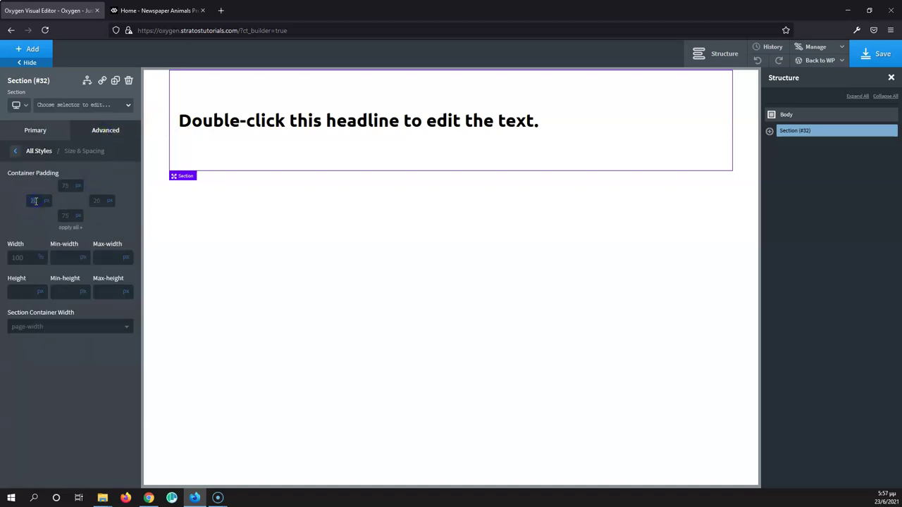
type("0")
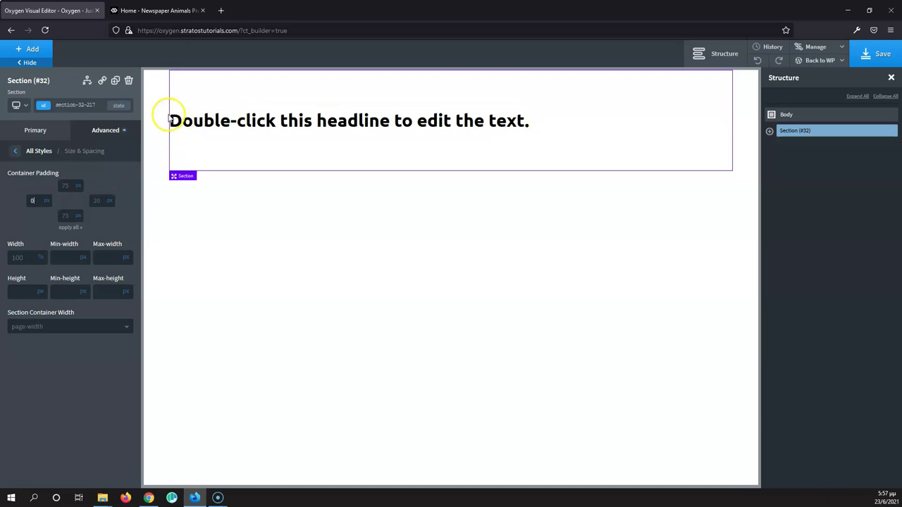
left_click(65, 186)
type("0")
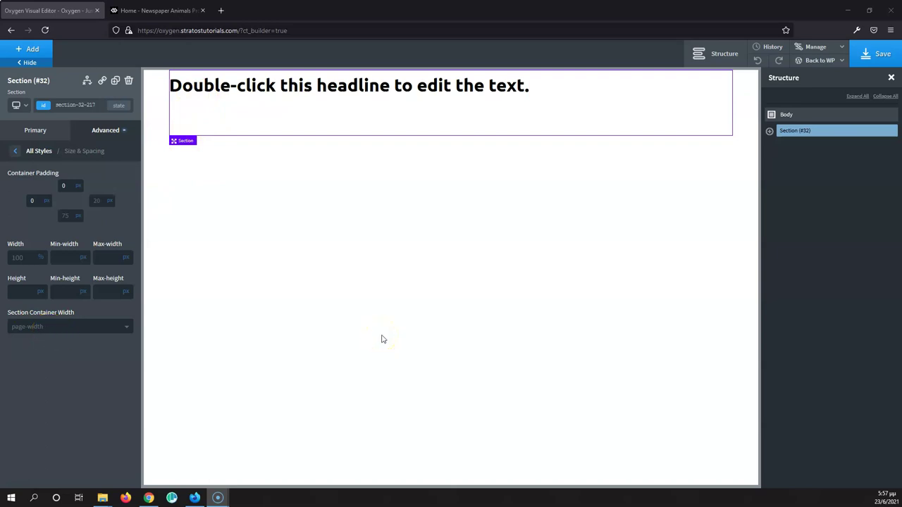
Step: Show the available container width options for the section, leaving the setting as it is
left_click(80, 331)
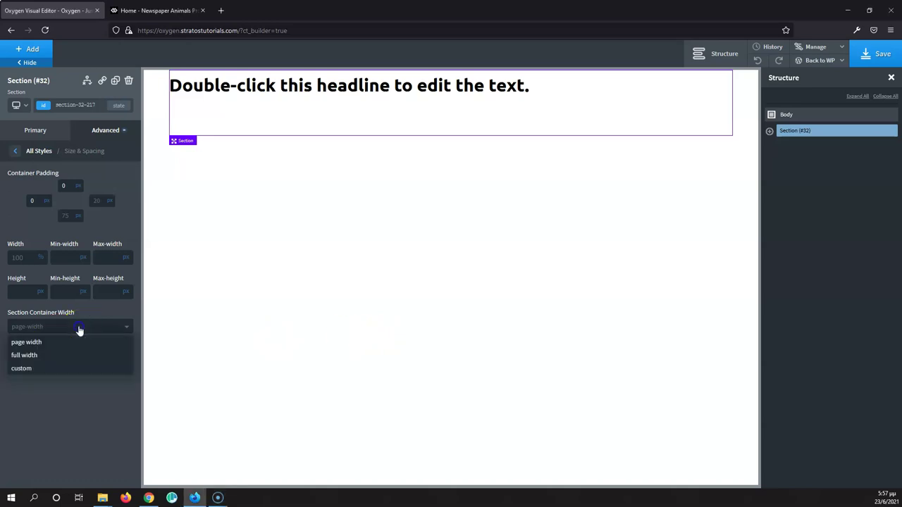
left_click(60, 355)
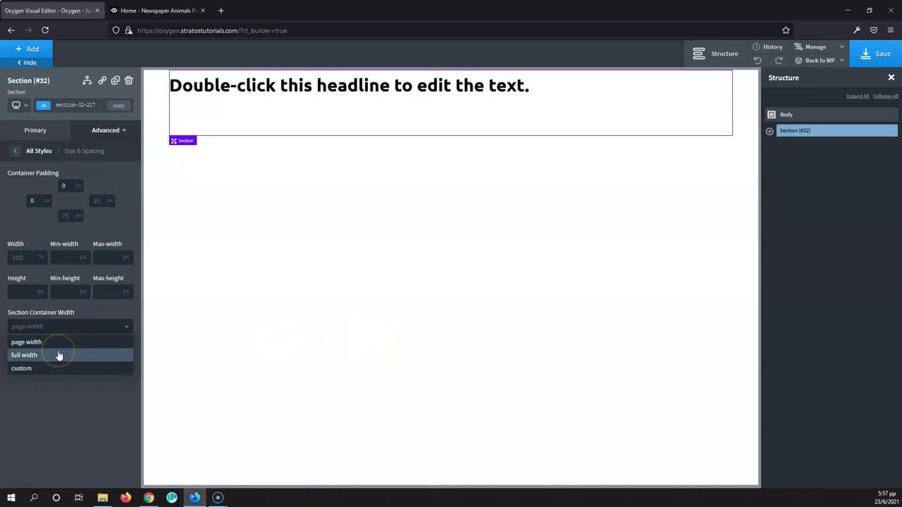
left_click(36, 360)
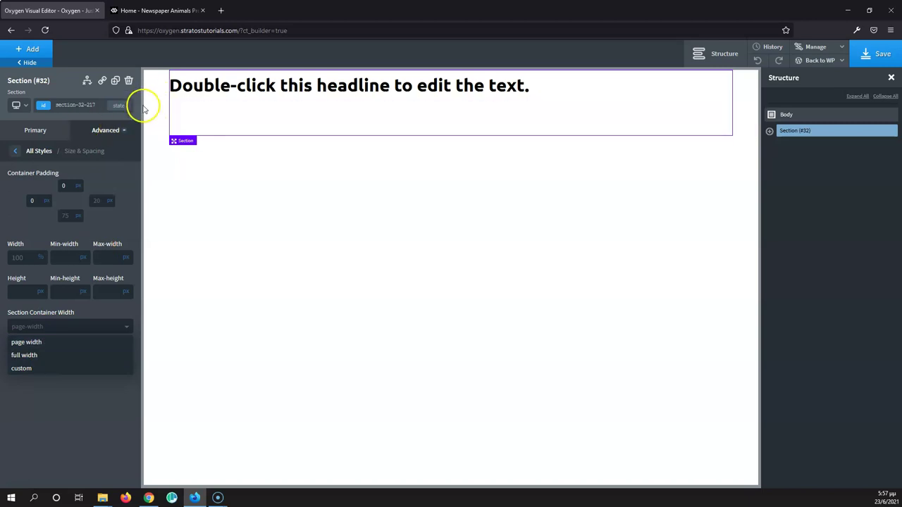
Step: Switch to the Newspaper Animals demo page and examine how its sections arrange full-width backgrounds and centred content
left_click(146, 11)
scroll(326, 218, "down", 15)
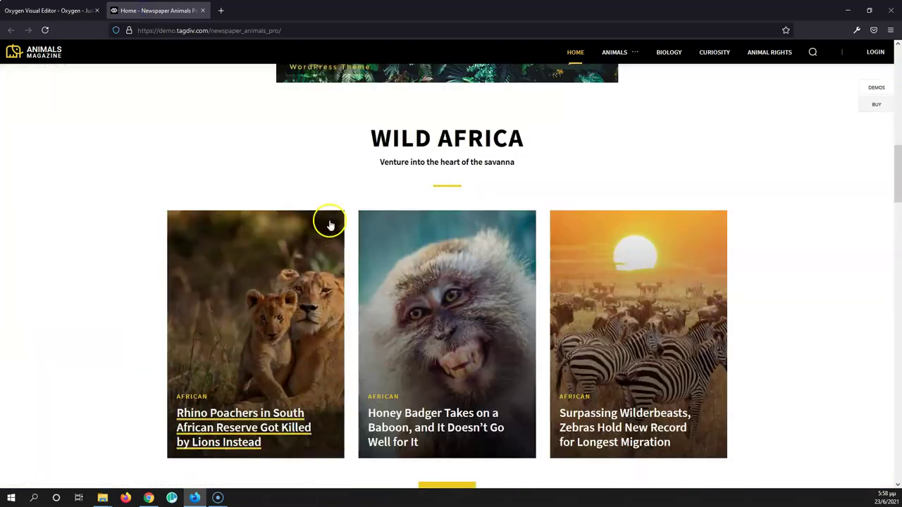
scroll(329, 224, "down", 3)
scroll(181, 133, "up", 4)
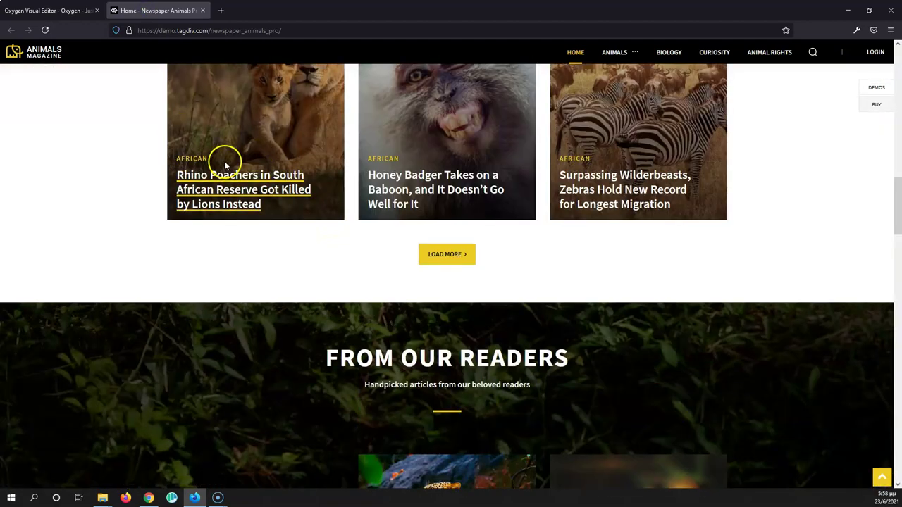
scroll(153, 208, "up", 3)
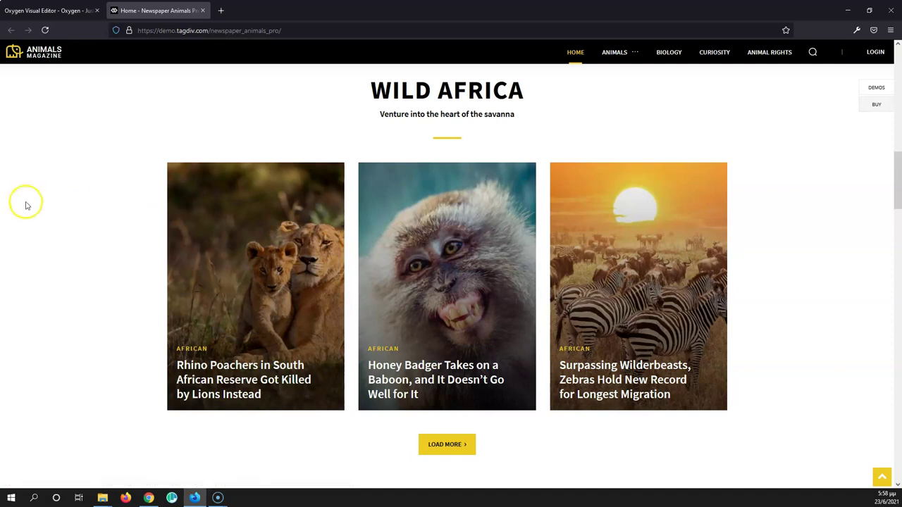
scroll(879, 220, "down", 8)
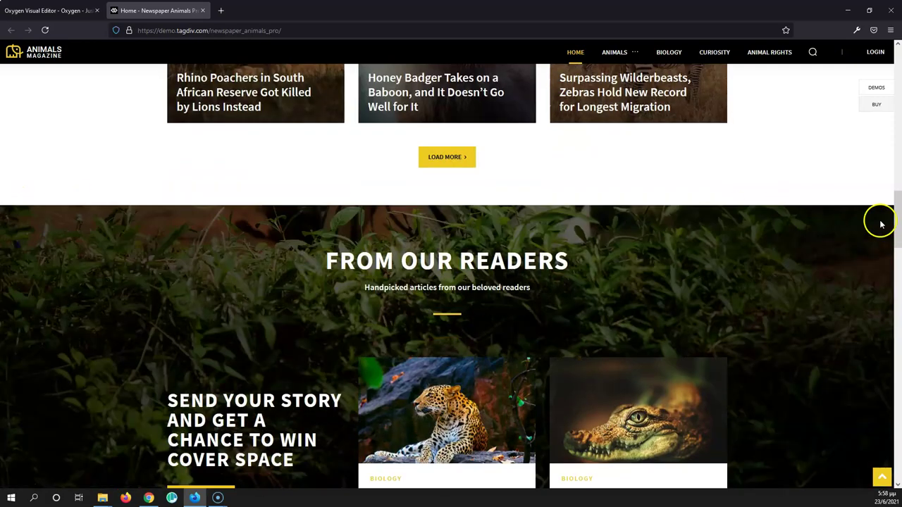
scroll(880, 224, "down", 15)
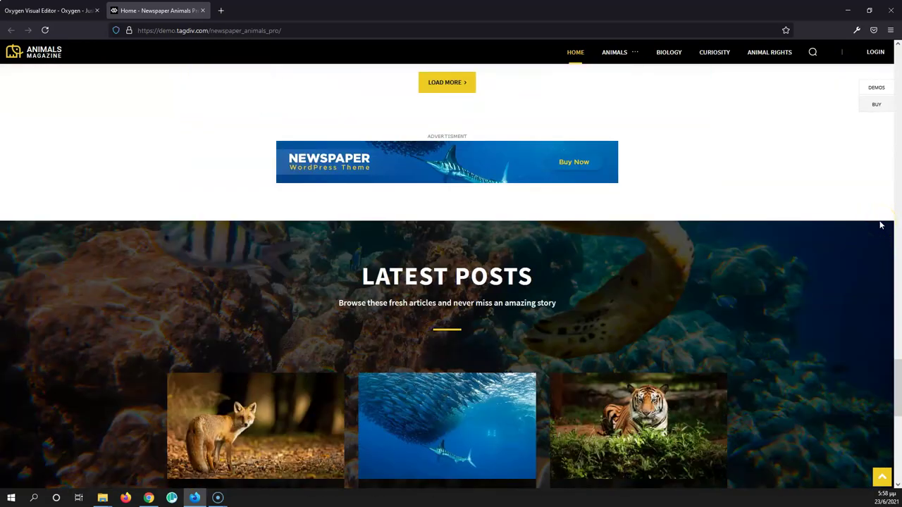
scroll(879, 225, "down", 3)
scroll(885, 213, "up", 12)
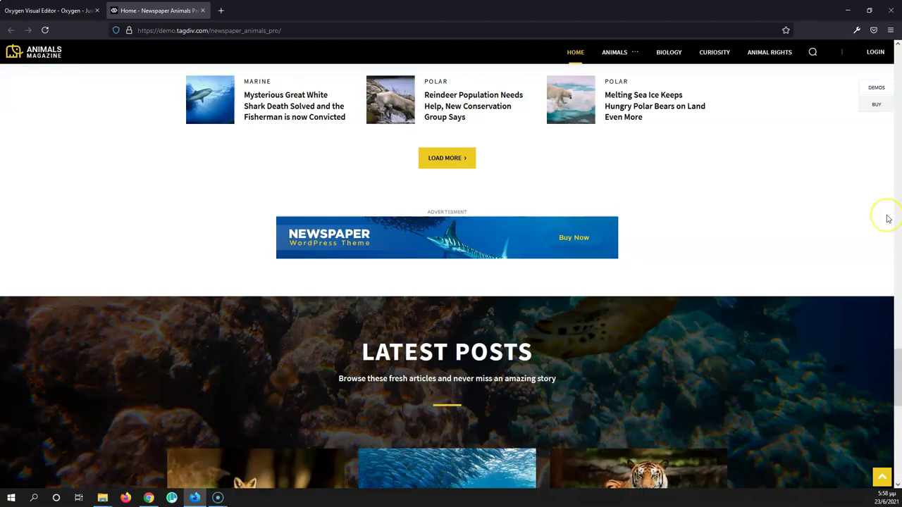
scroll(888, 219, "up", 12)
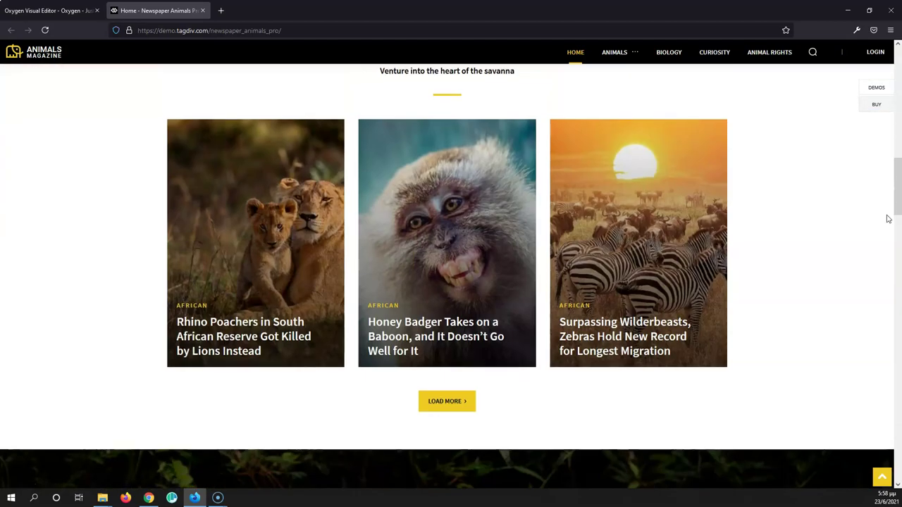
scroll(887, 218, "up", 7)
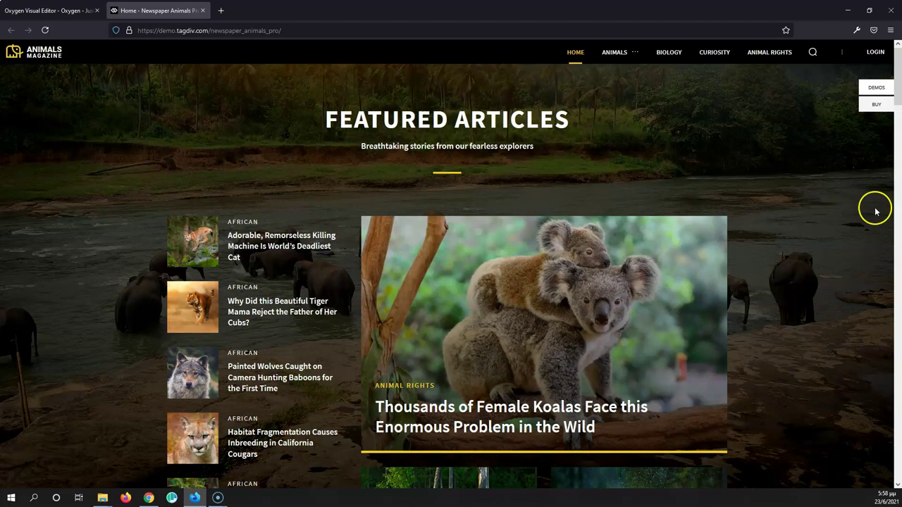
Step: Open apple.com in a new browser tab
left_click(220, 10)
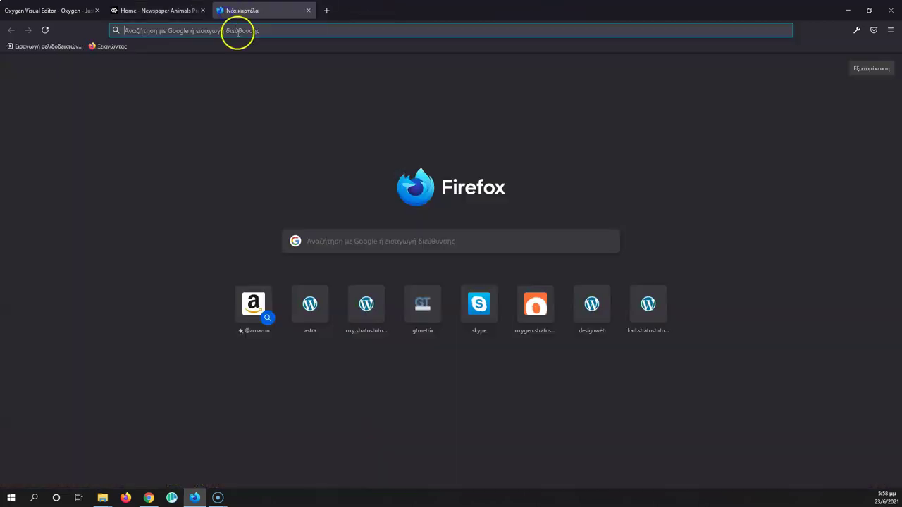
left_click(240, 32)
type("ap")
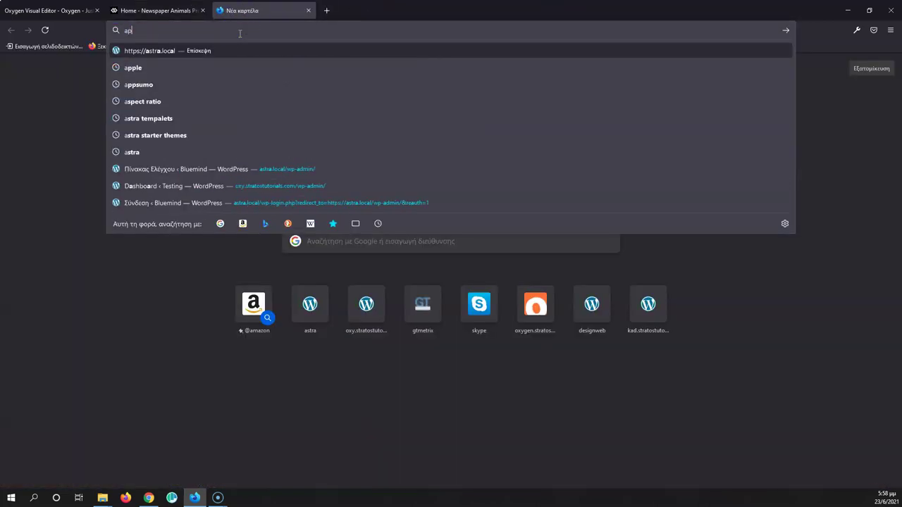
type("ple")
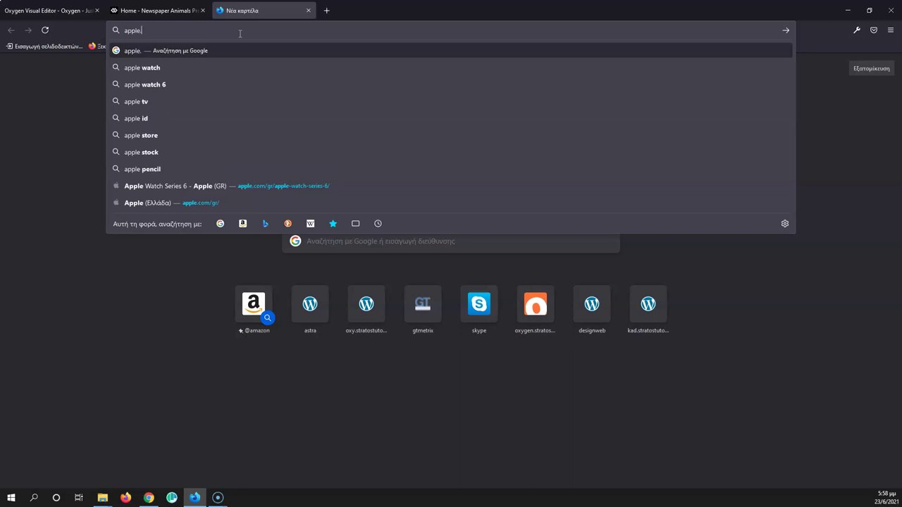
type(".com")
key("Return")
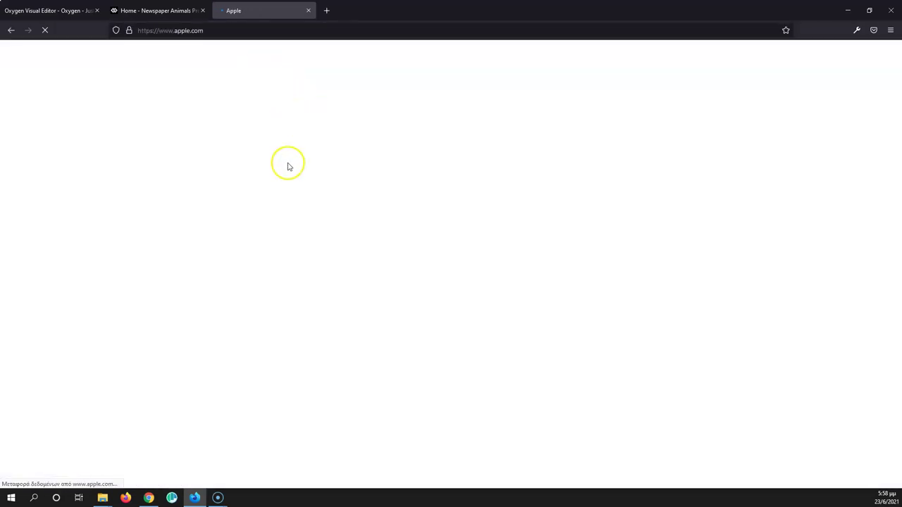
Step: Examine how the Apple homepage divides its content into full-width sections and two-column blocks
scroll(287, 170, "down", 7)
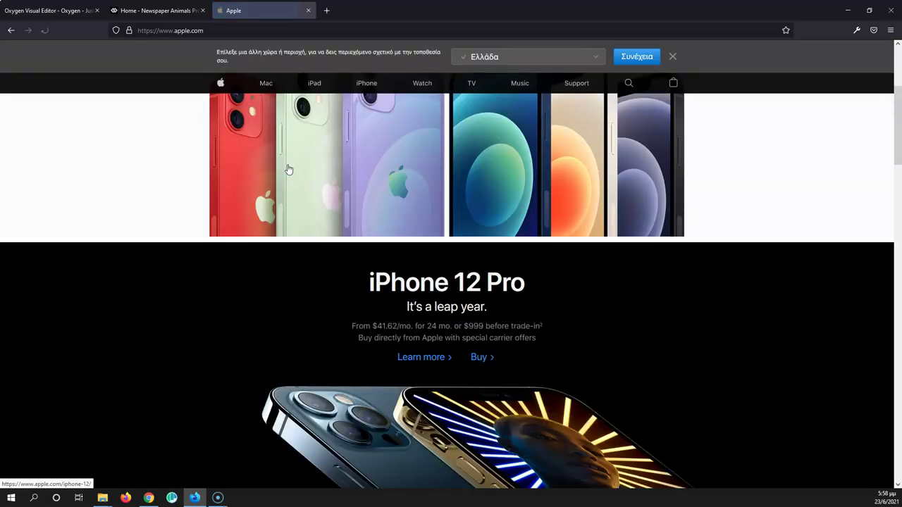
scroll(288, 169, "down", 7)
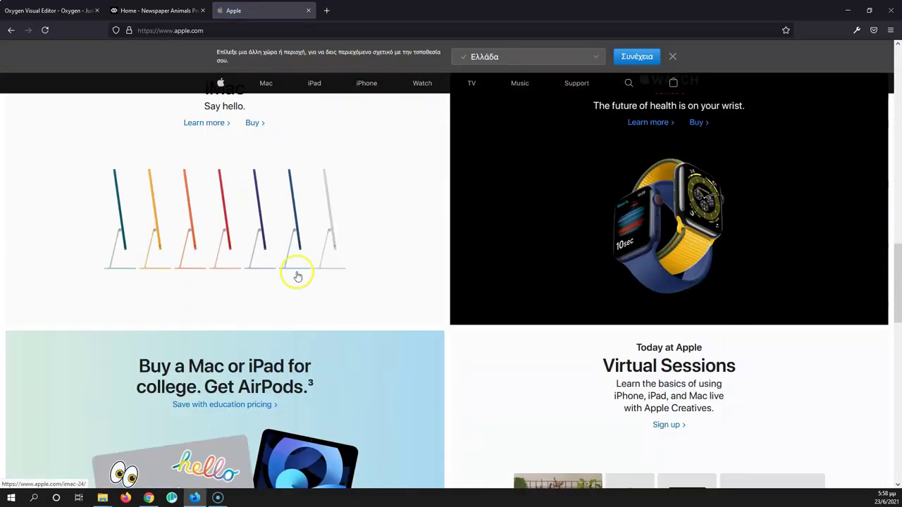
scroll(282, 278, "up", 2)
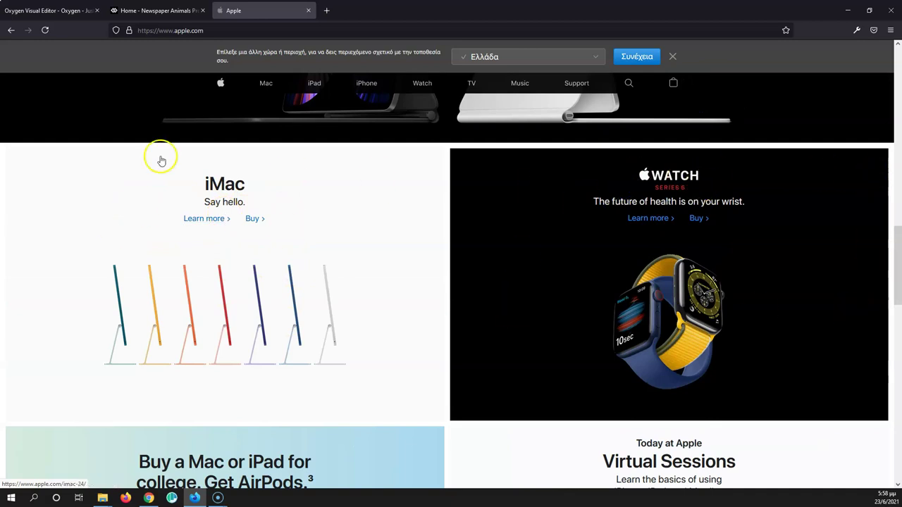
scroll(422, 285, "down", 5)
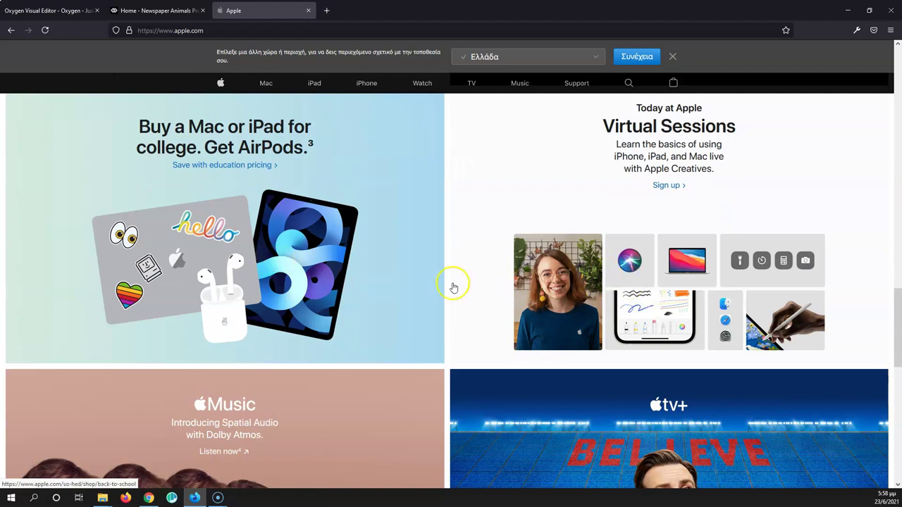
scroll(430, 287, "up", 14)
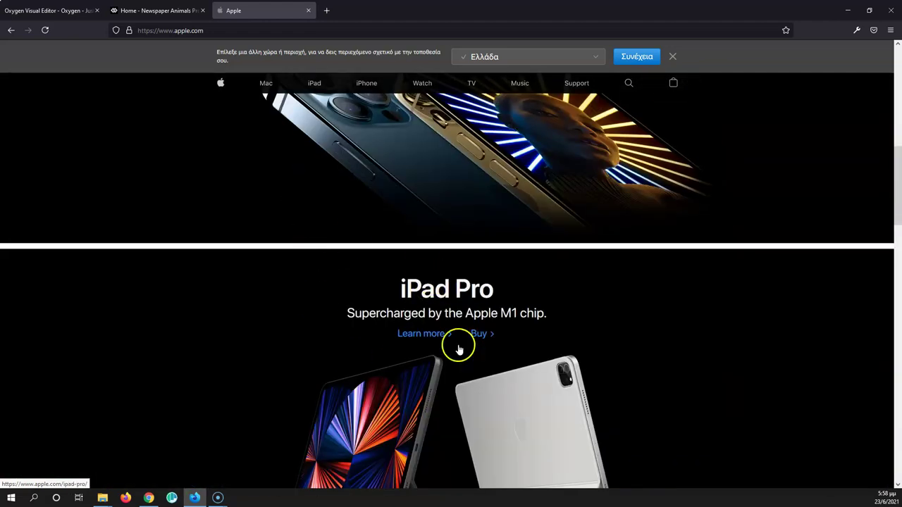
scroll(406, 317, "down", 1)
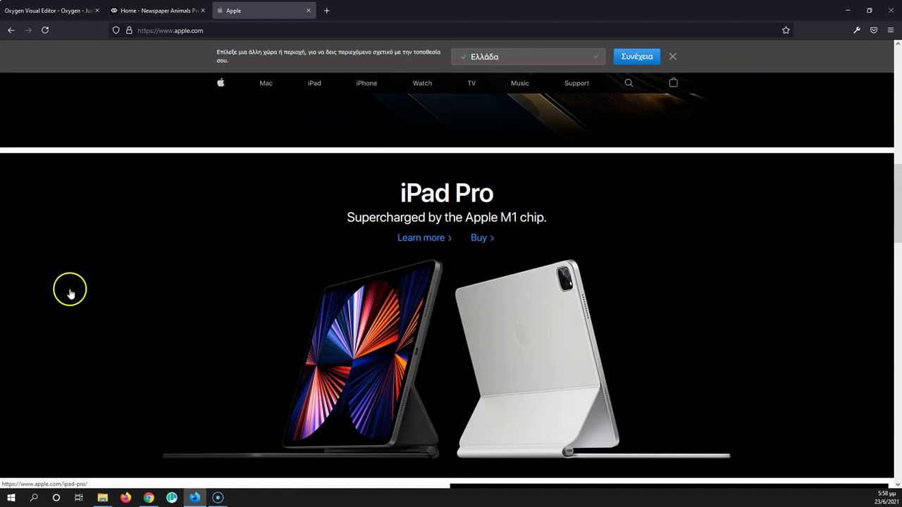
scroll(70, 293, "up", 1)
scroll(70, 293, "up", 7)
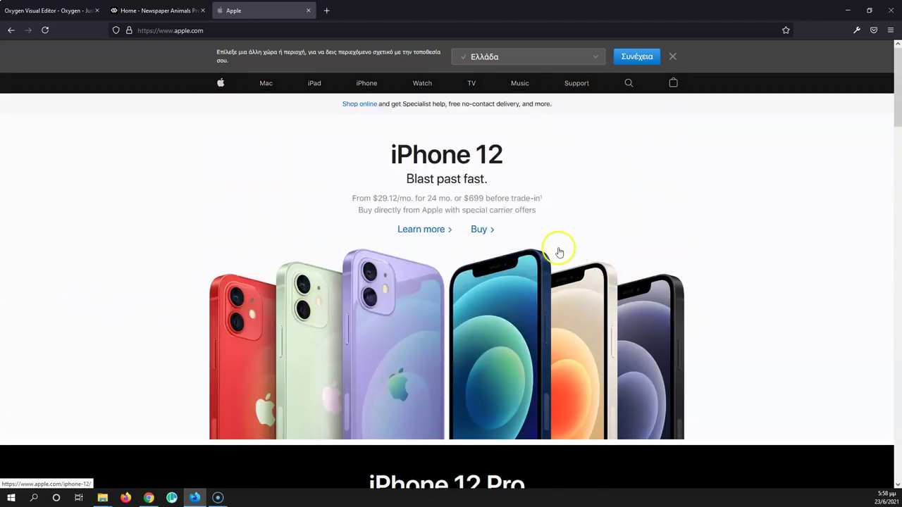
scroll(560, 250, "down", 5)
scroll(561, 256, "down", 18)
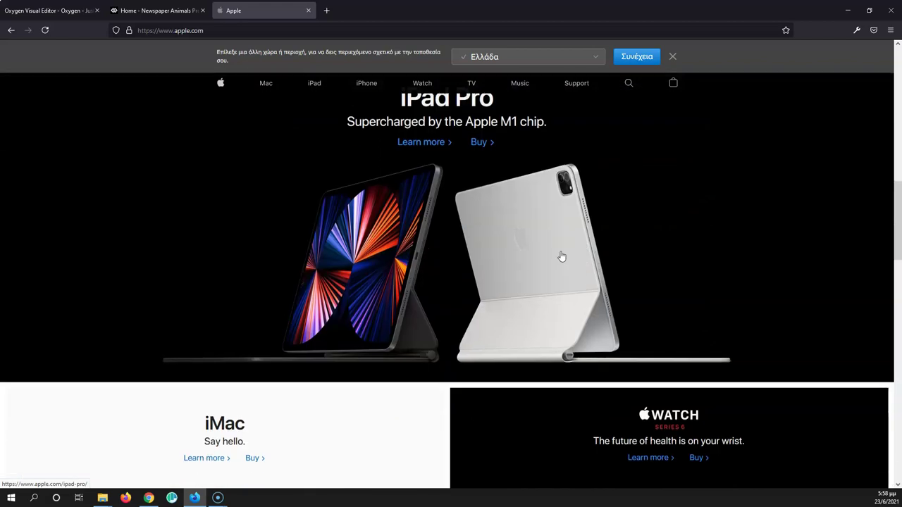
scroll(561, 258, "down", 8)
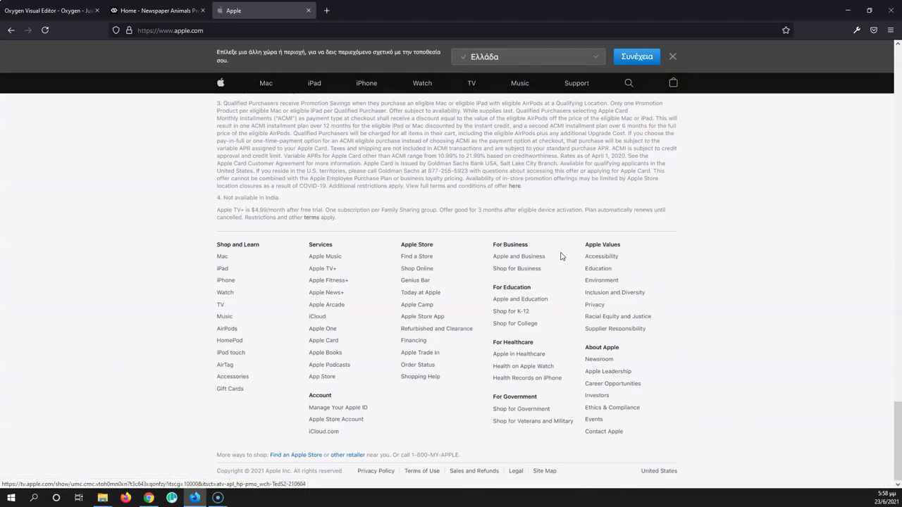
scroll(557, 252, "up", 11)
Step: Switch back to the Oxygen editor tab and show the context options of Section (#32) in the page structure
left_click(56, 11)
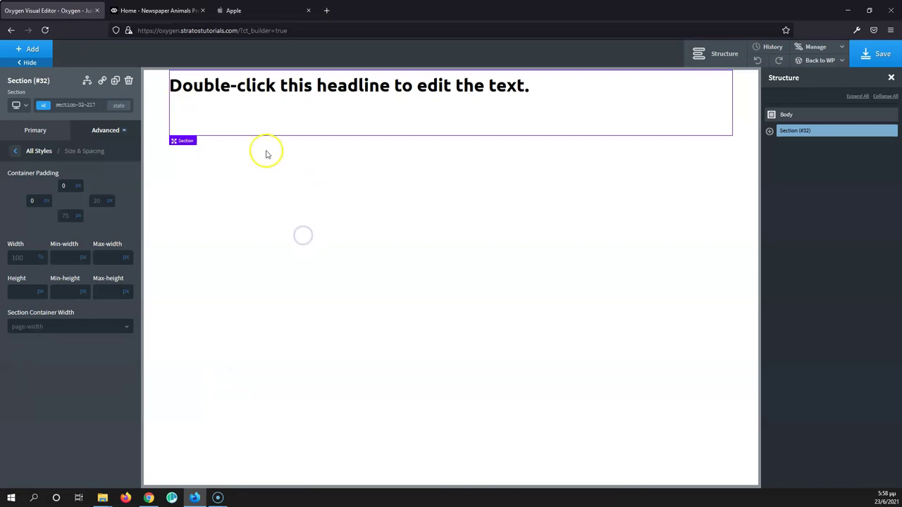
left_click(28, 51)
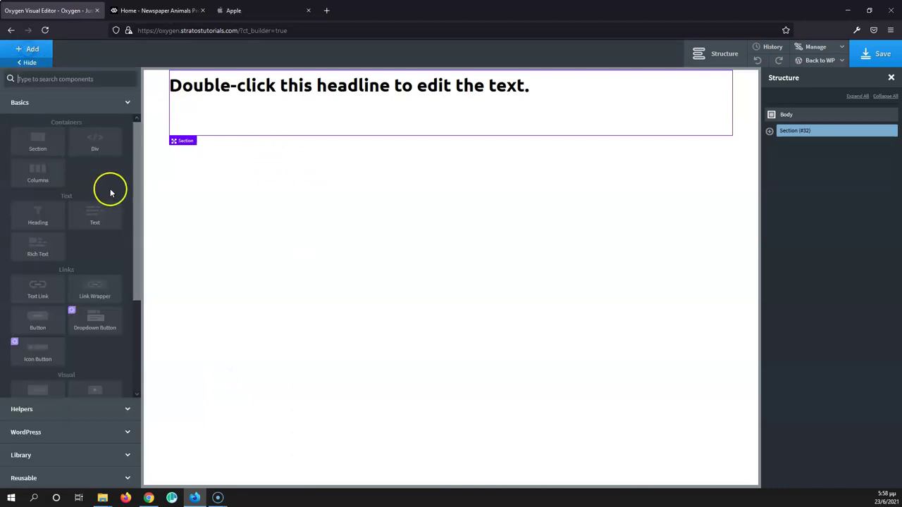
left_click_drag(117, 151, 805, 136)
left_click_drag(224, 65, 810, 136)
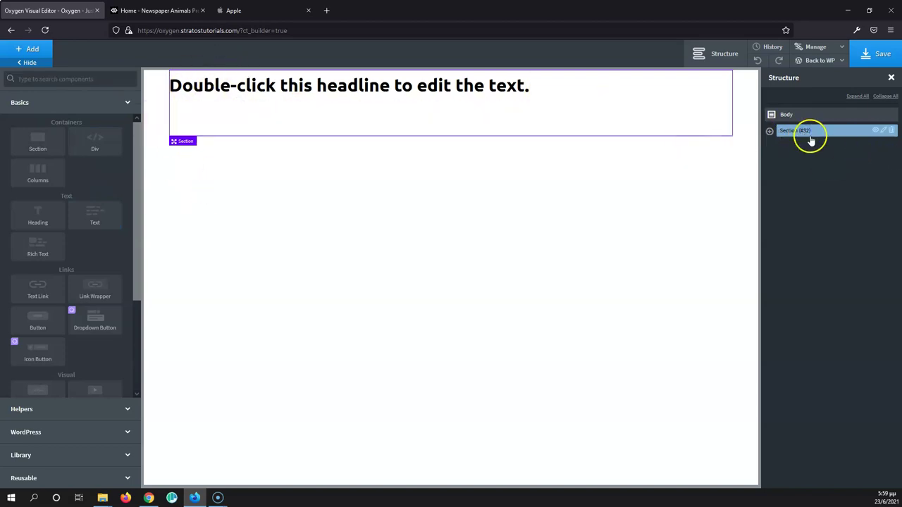
right_click(811, 133)
left_click(858, 124)
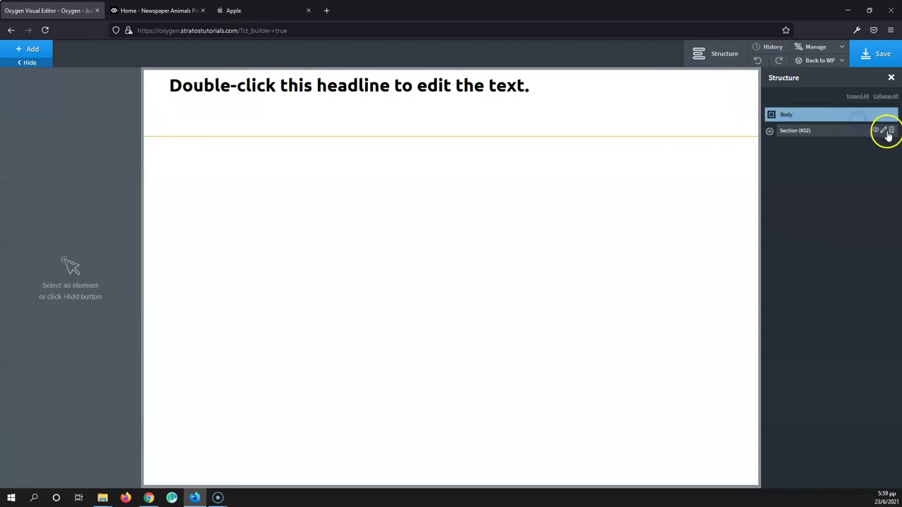
right_click(874, 131)
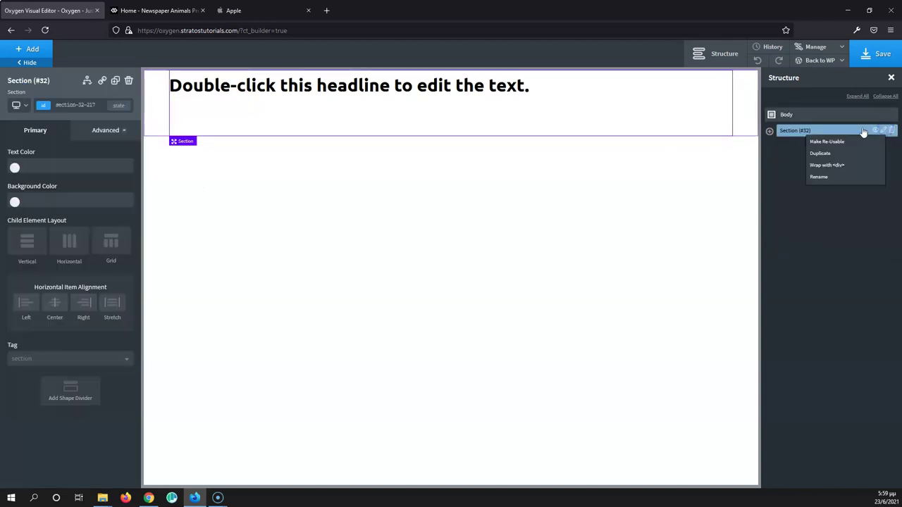
Step: Show the HTML tag options available for the section, keeping the section tag
left_click(51, 360)
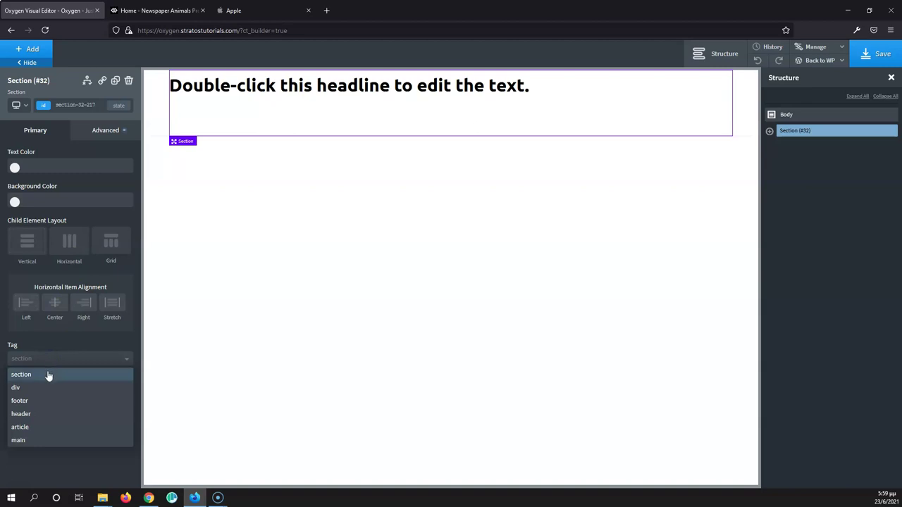
left_click_drag(45, 376, 39, 403)
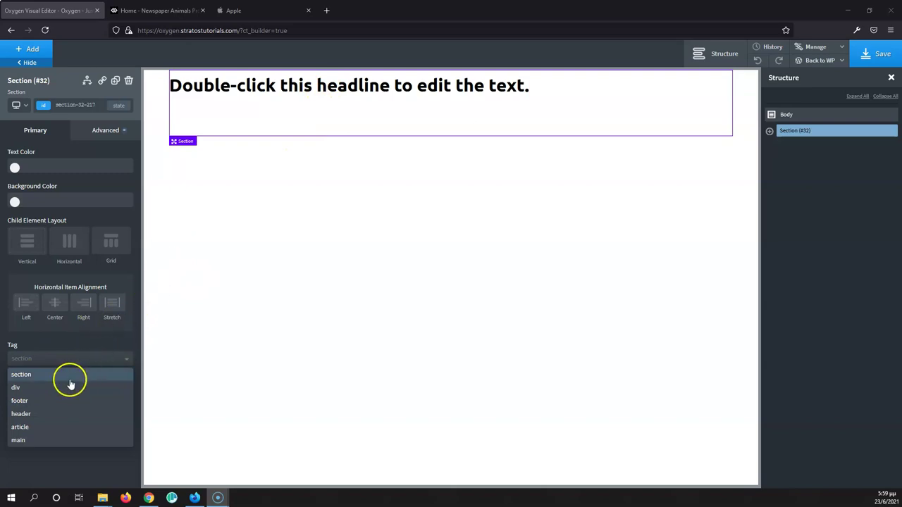
left_click(78, 344)
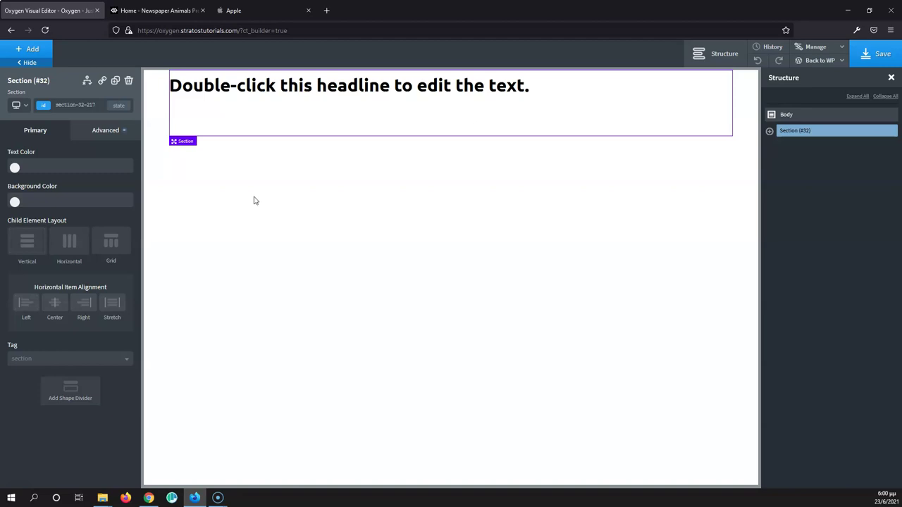
Step: Add a Div below the heading inside the section and select it
left_click(32, 48)
left_click(110, 143)
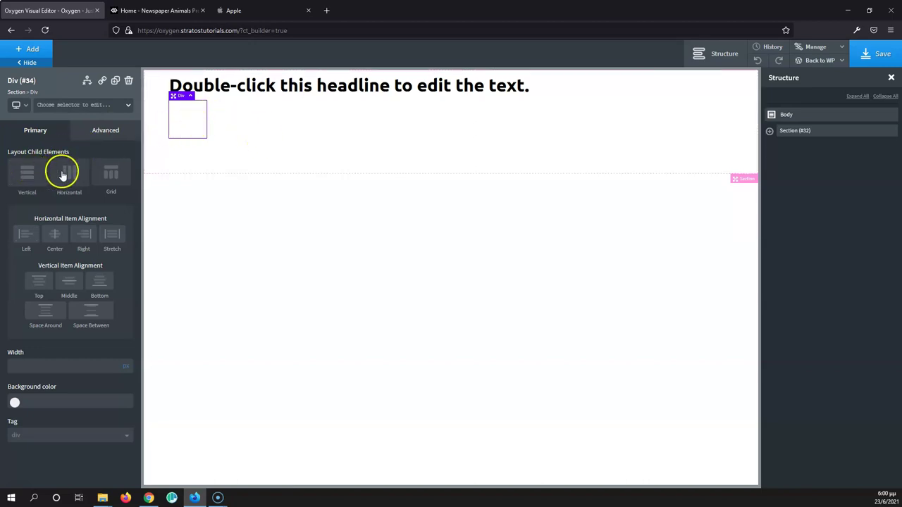
left_click(185, 128)
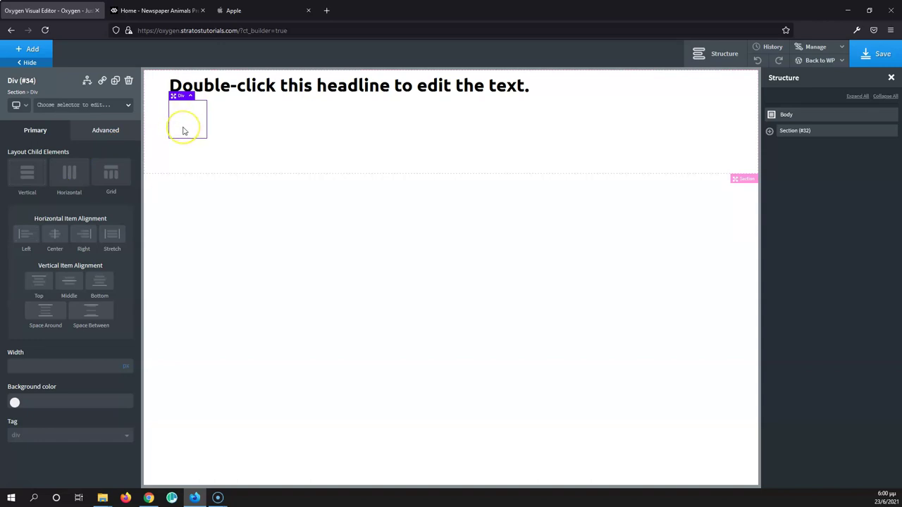
left_click(72, 176)
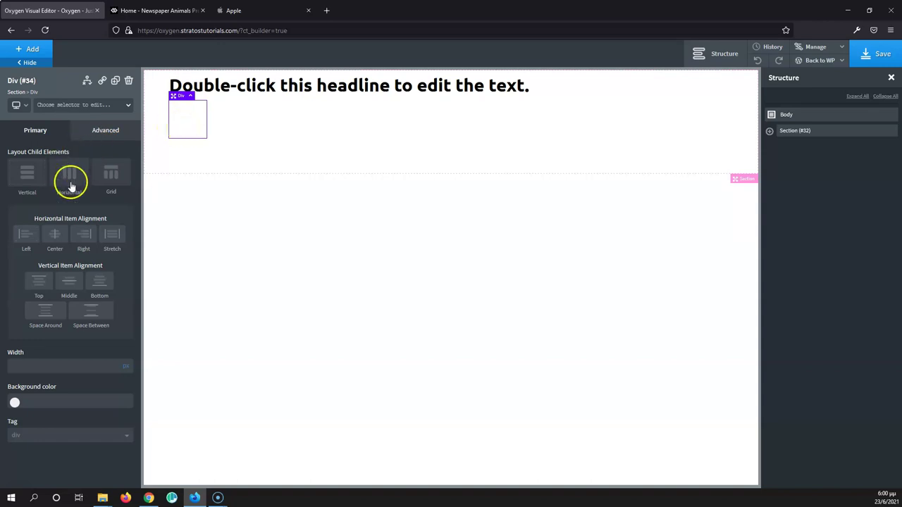
left_click(177, 124)
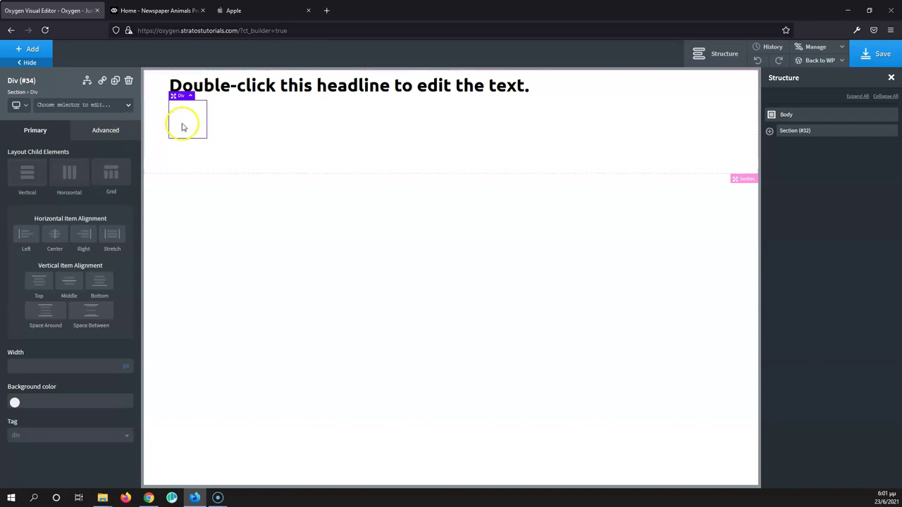
left_click(163, 128)
left_click(27, 172)
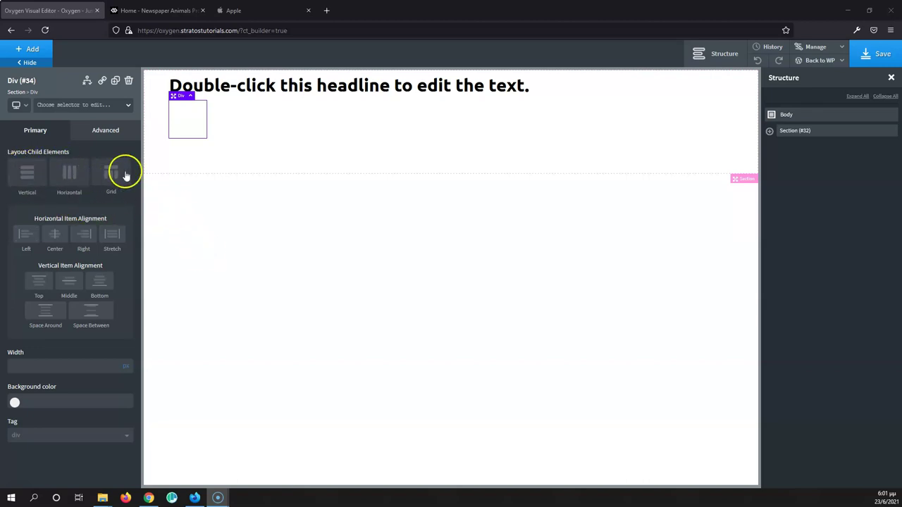
left_click(242, 117)
left_click(187, 117)
left_click(194, 118)
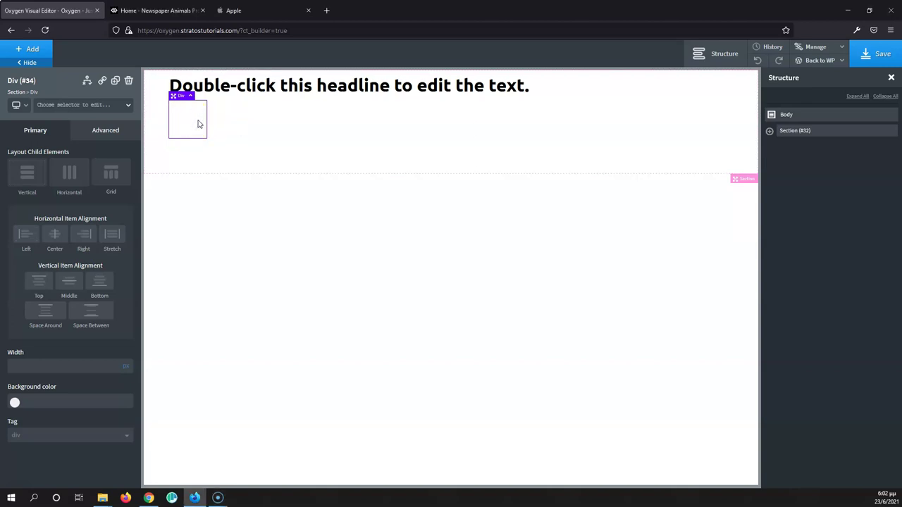
left_click(325, 126)
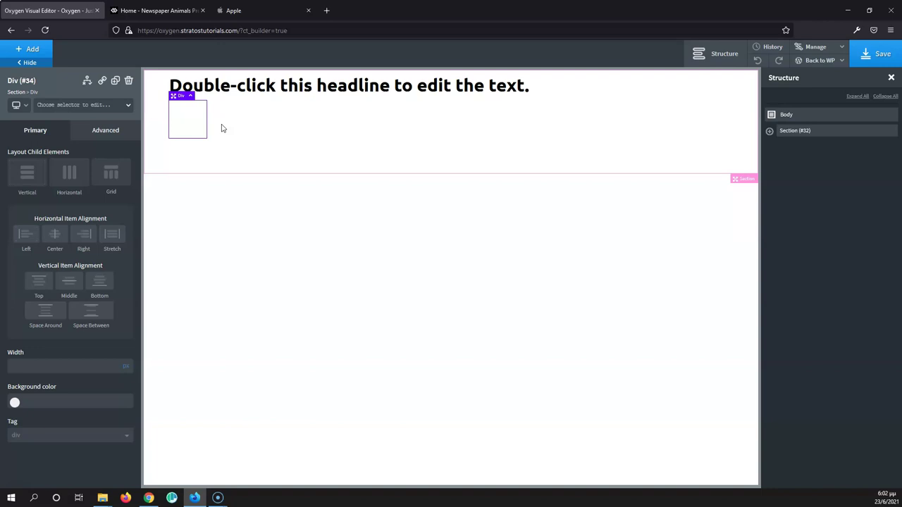
Step: Show the Div's advanced size and spacing options, including padding, margin, width and height
left_click(106, 132)
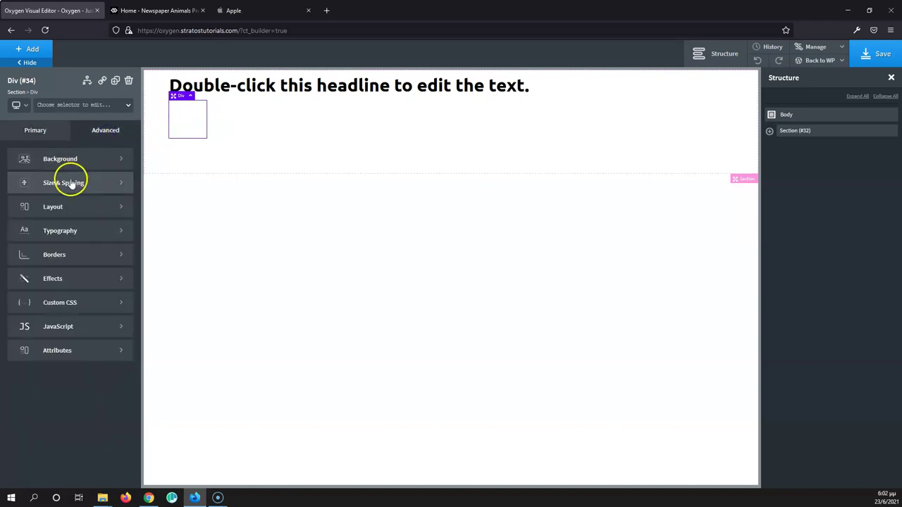
left_click(69, 181)
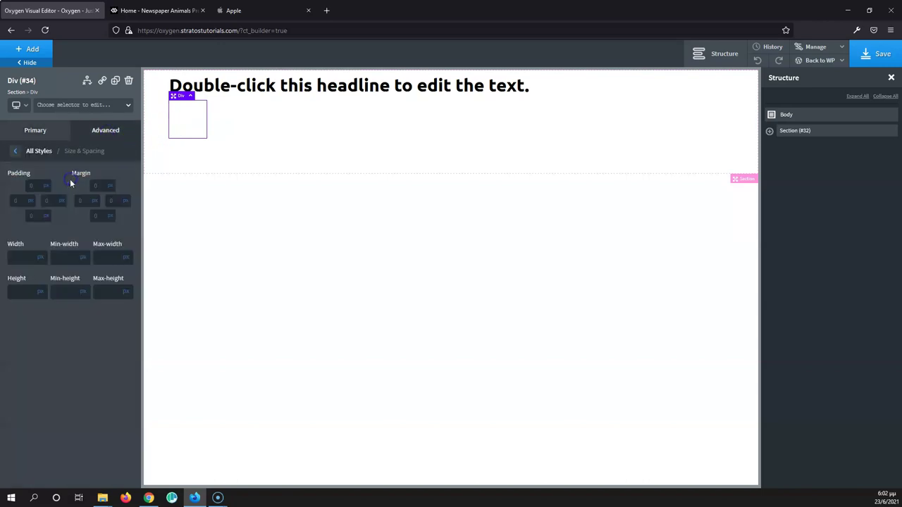
left_click(190, 117)
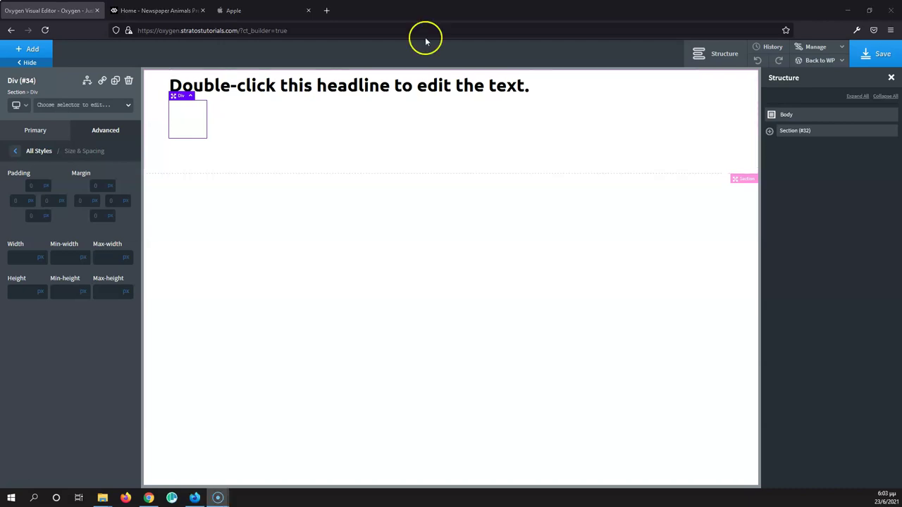
Step: Add a Text element to the section and move it between the heading and the Div in the page structure
left_click(401, 129)
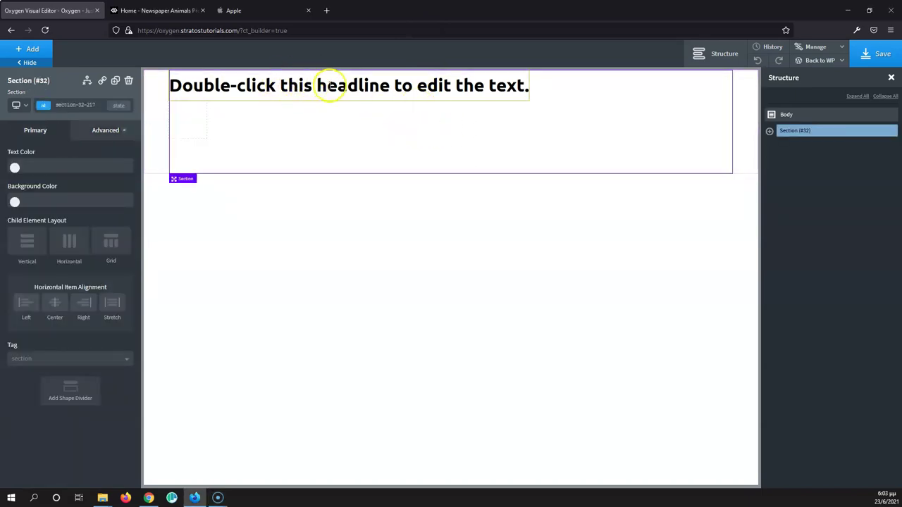
left_click(30, 49)
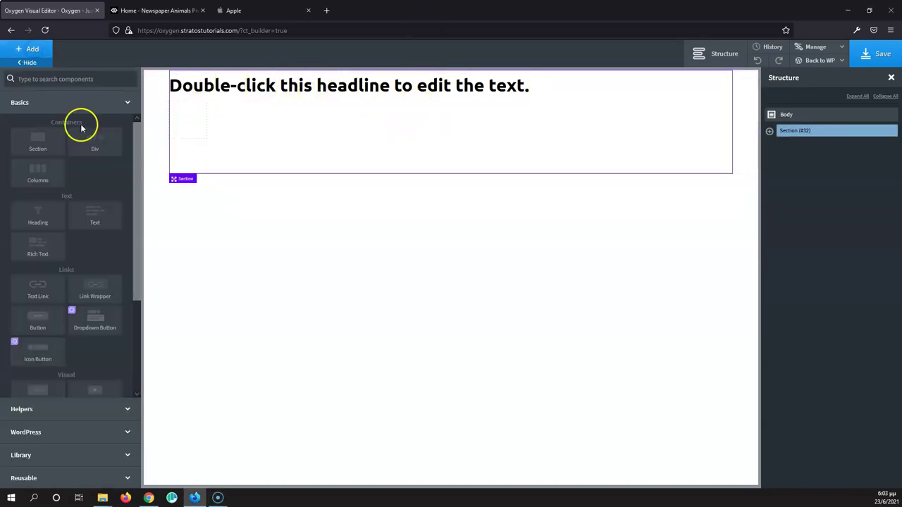
left_click(82, 214)
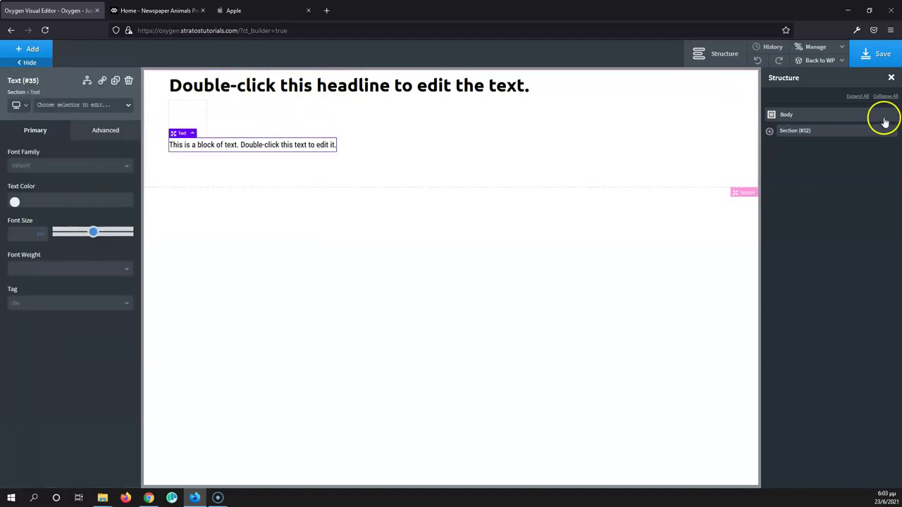
left_click(769, 131)
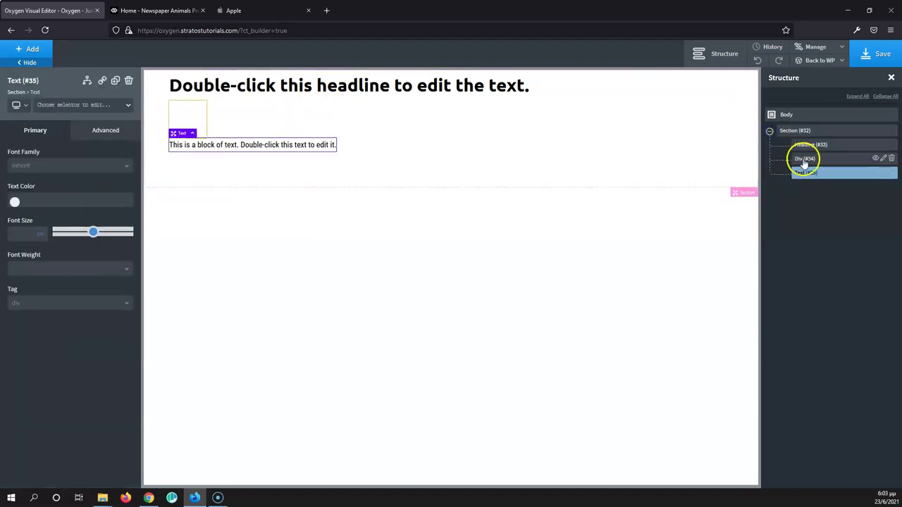
left_click_drag(803, 179, 808, 161)
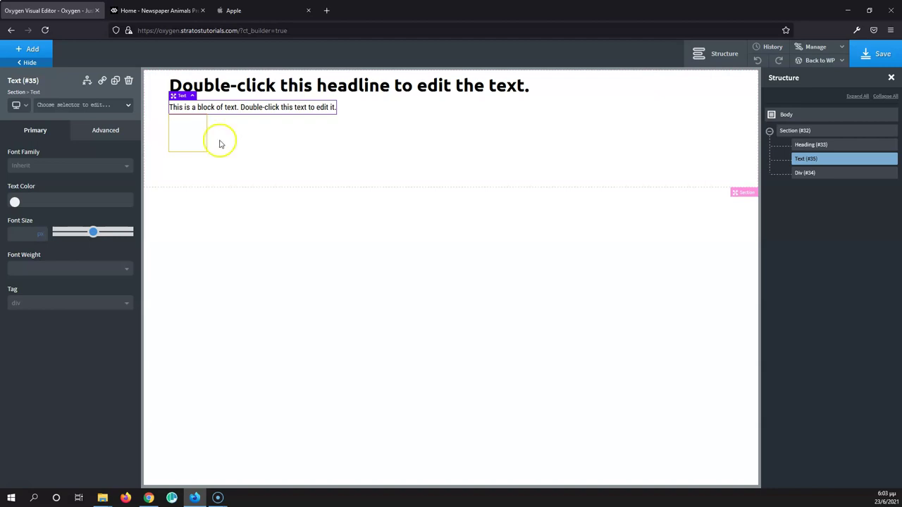
Step: Add an Icon below the text block, followed by a second Text element beneath the icon
left_click(32, 49)
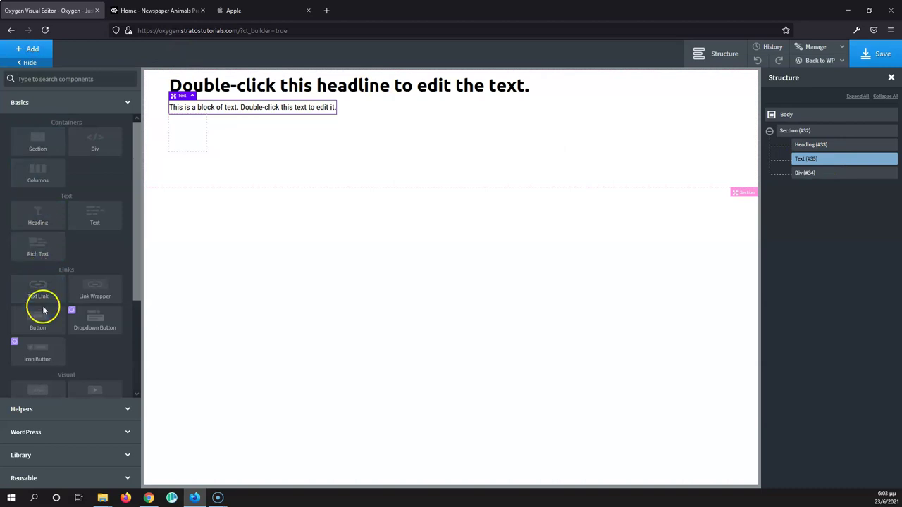
scroll(41, 303, "down", 4)
left_click(41, 299)
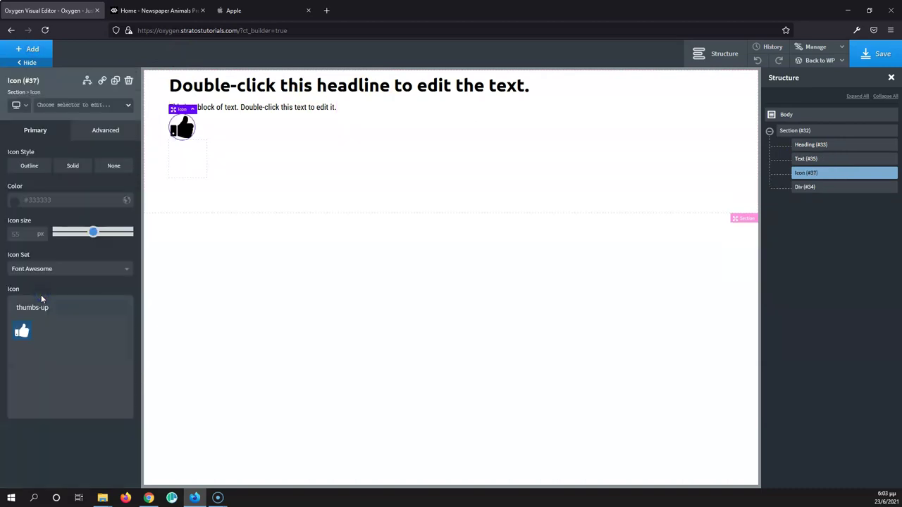
left_click(28, 49)
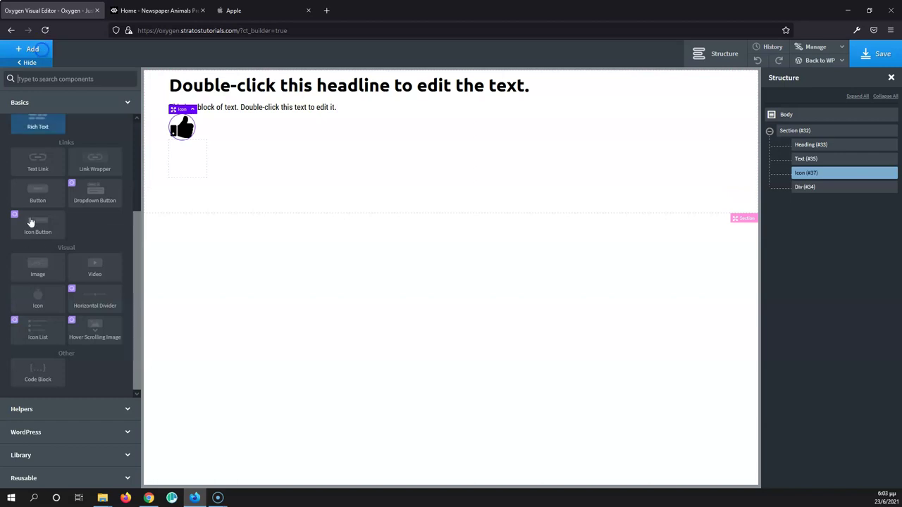
scroll(56, 204, "up", 4)
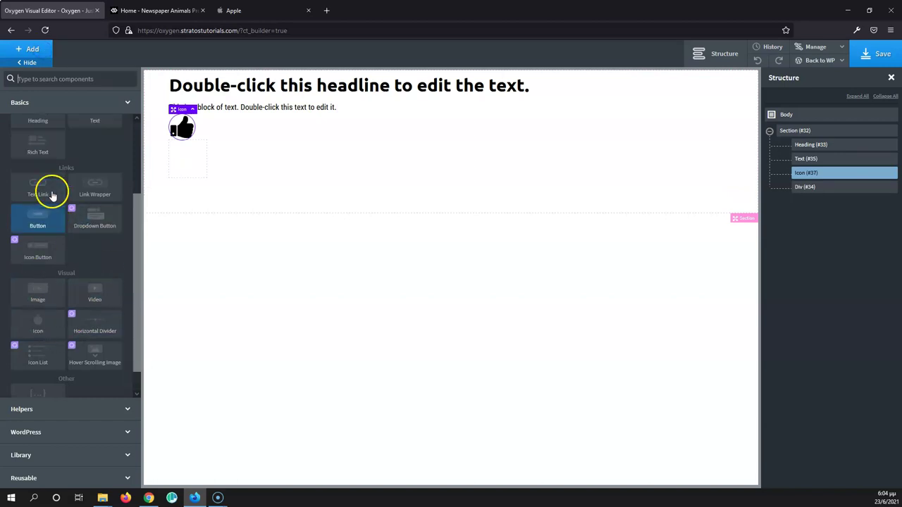
left_click(95, 222)
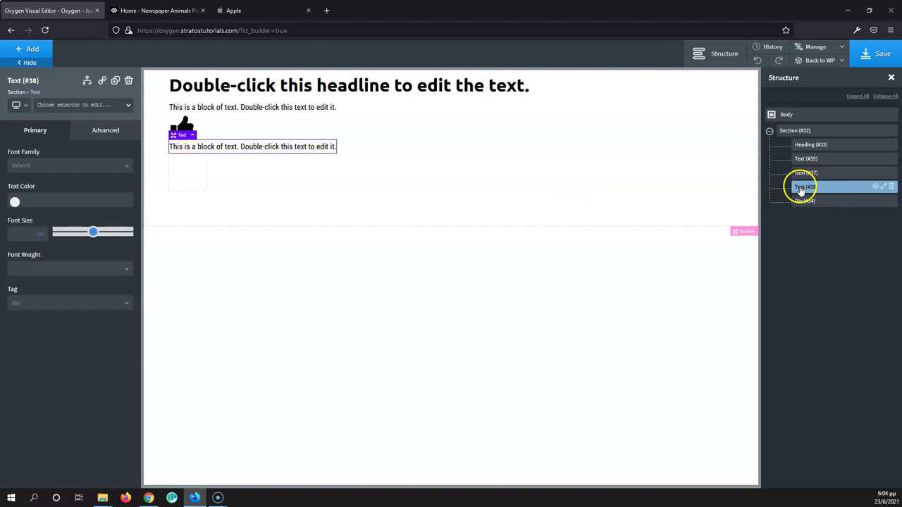
Step: Nest the icon and the second text inside the Div in the page structure, with the icon first
left_click_drag(802, 175, 825, 207)
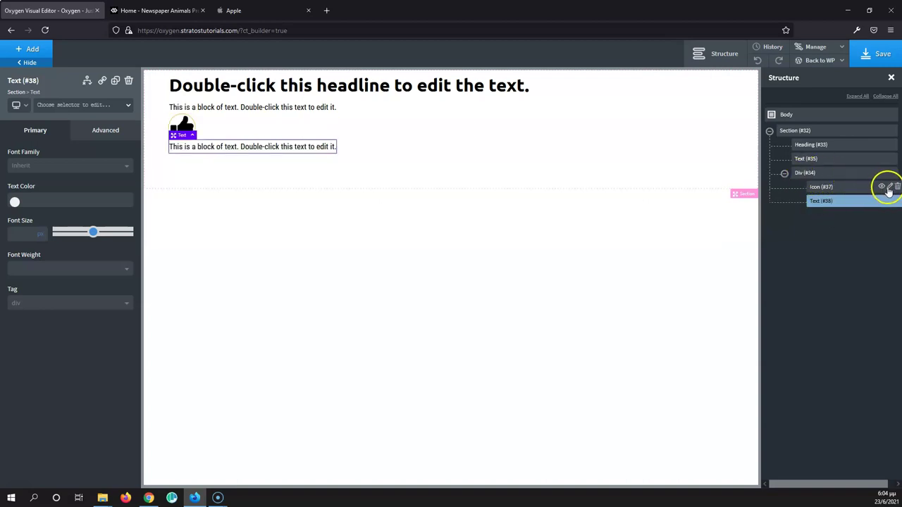
left_click(889, 189)
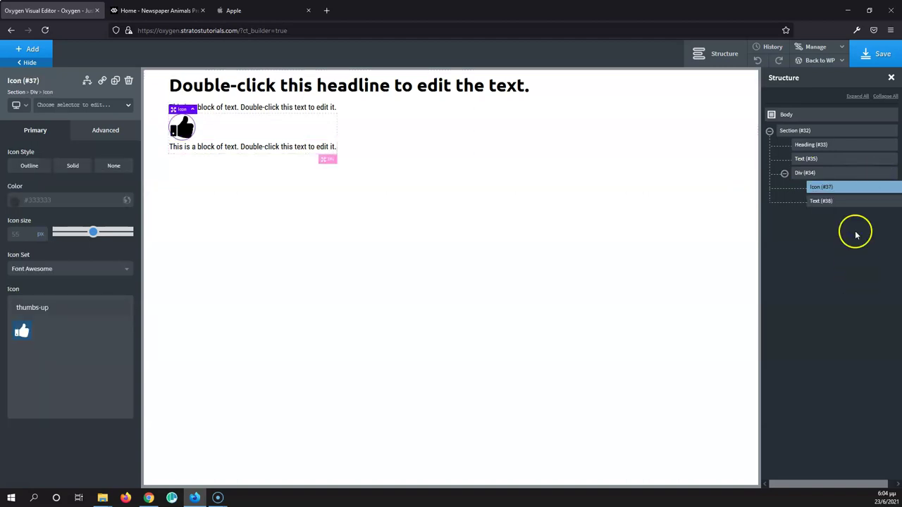
Step: Lay out the Div's child elements horizontally and set their vertical item alignment to Middle
left_click(257, 130)
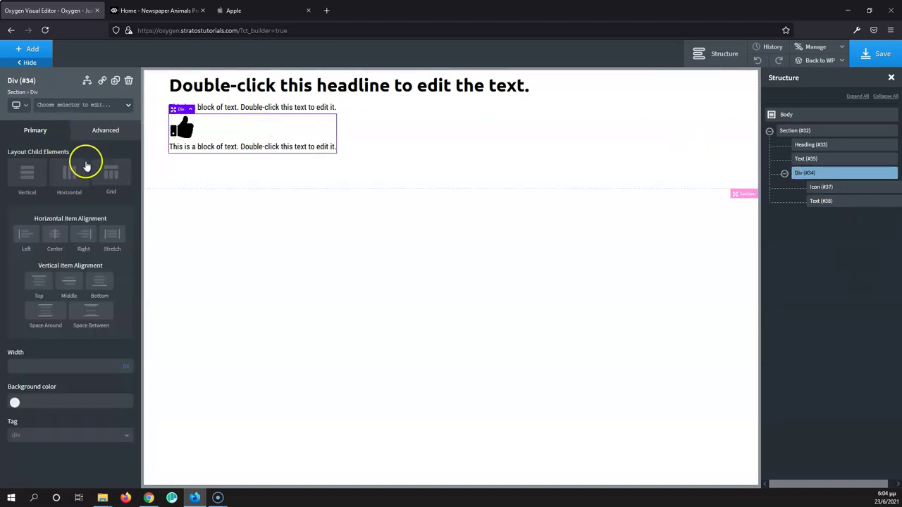
left_click(72, 176)
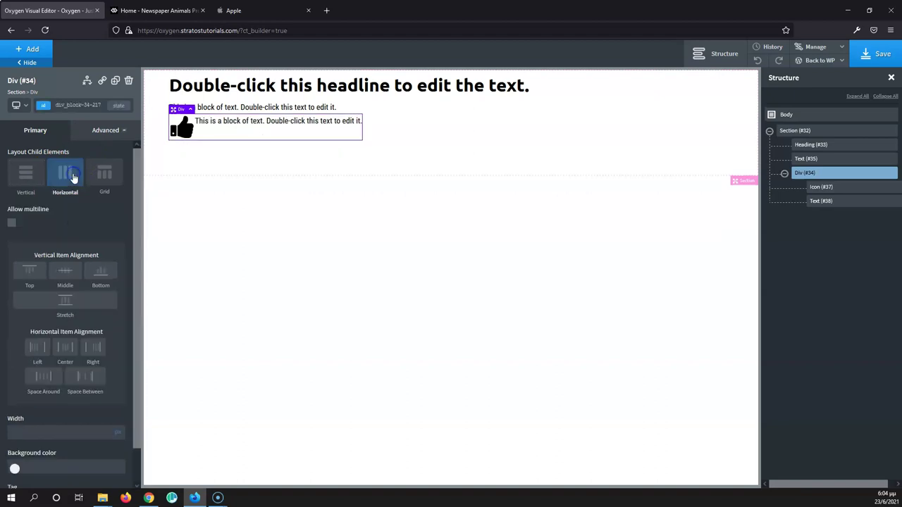
left_click(68, 279)
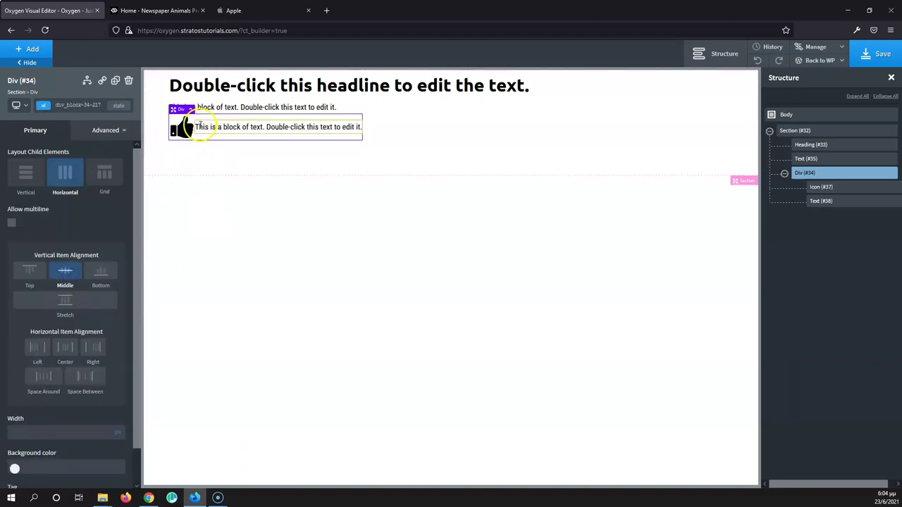